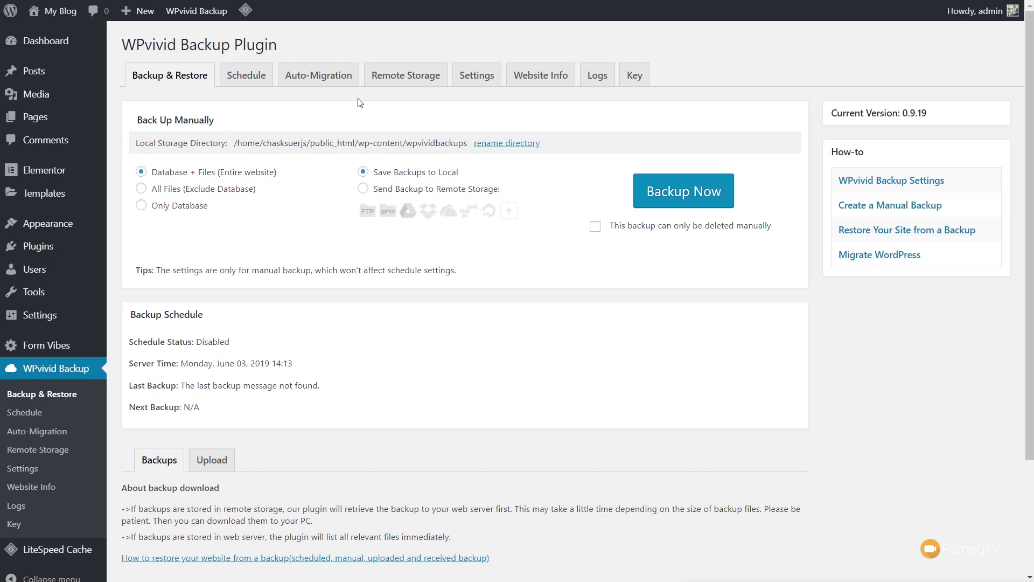
# Switch to WPvivid's Remote Storage tab, which shows the FTP account form.
pyautogui.click(411, 85)
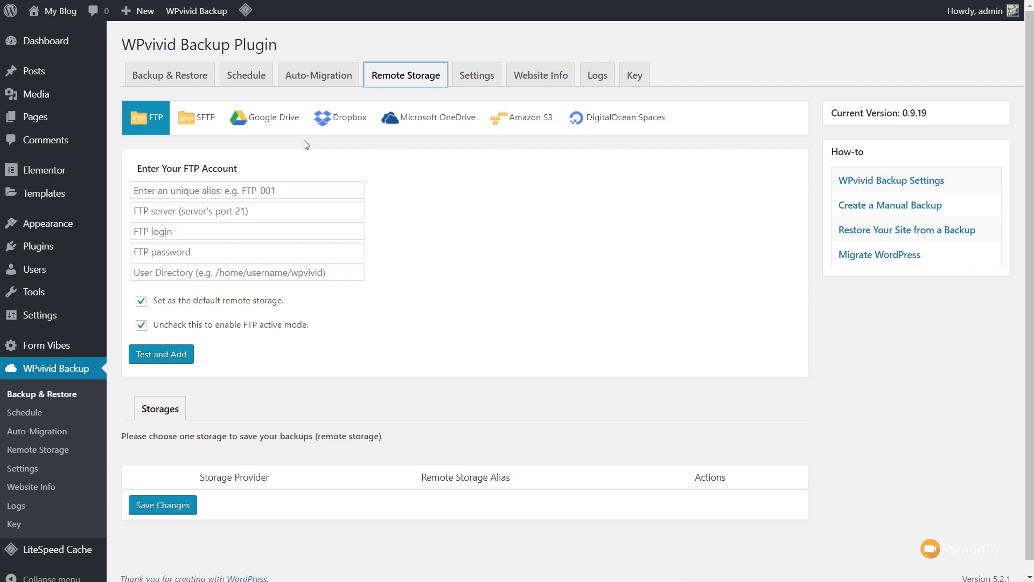
# Step through the SFTP and Google Drive provider forms to reach the Dropbox setup form.
pyautogui.click(199, 118)
pyautogui.click(259, 121)
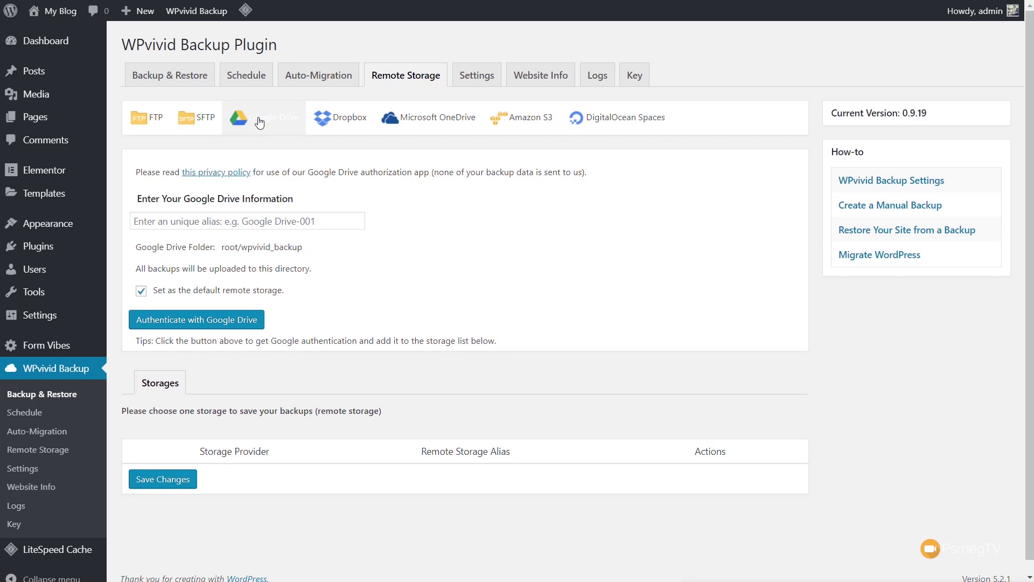
pyautogui.click(314, 129)
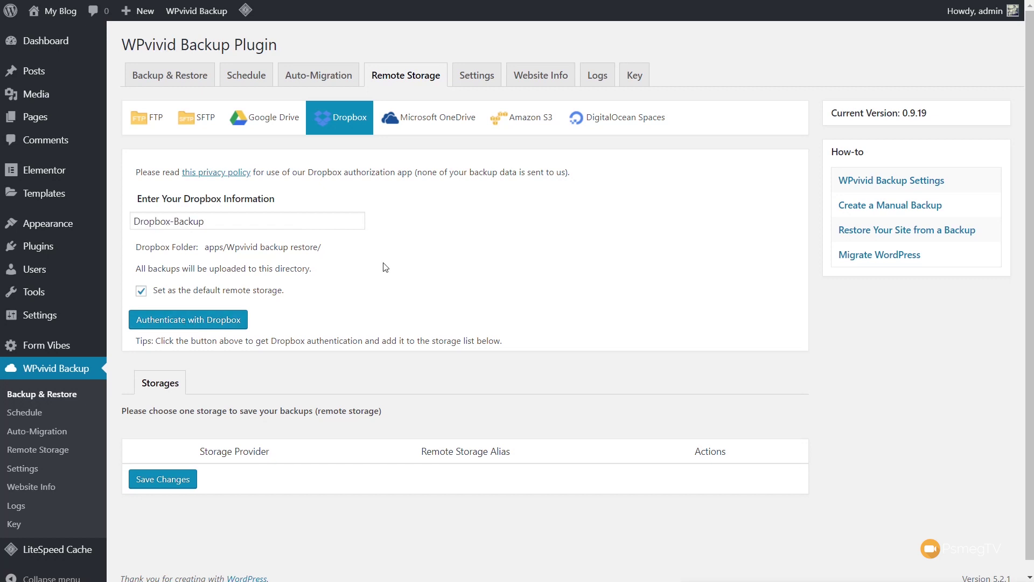
# Authenticate with Dropbox, pass the unverified-app warning, and allow WPvivid backup restore access.
pyautogui.click(203, 320)
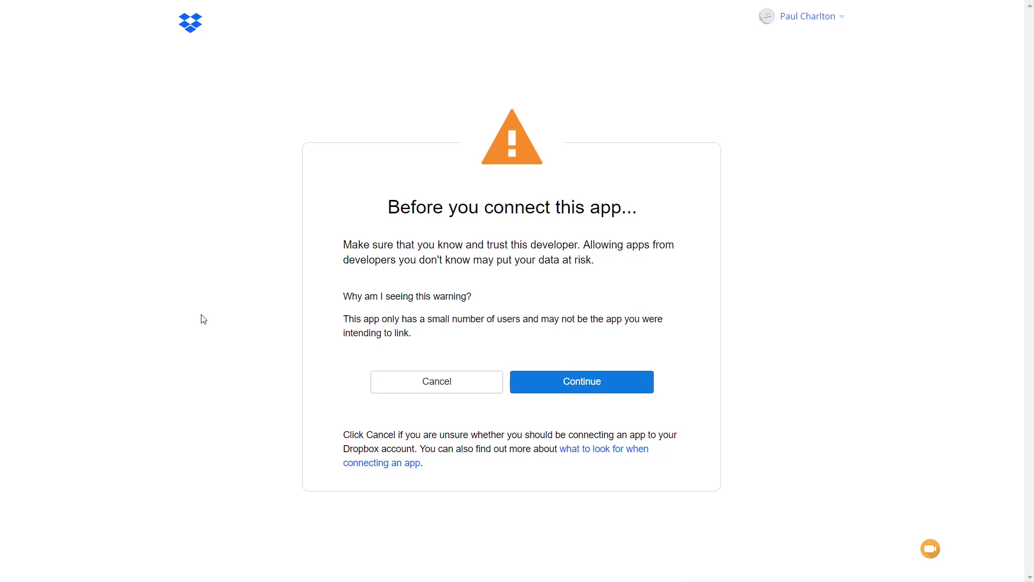
pyautogui.click(586, 392)
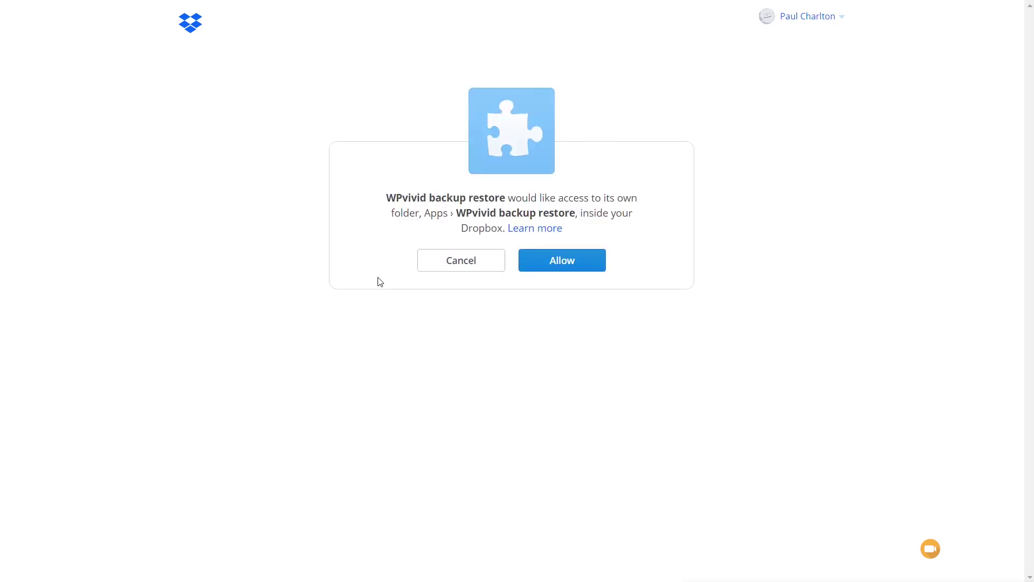
pyautogui.click(556, 275)
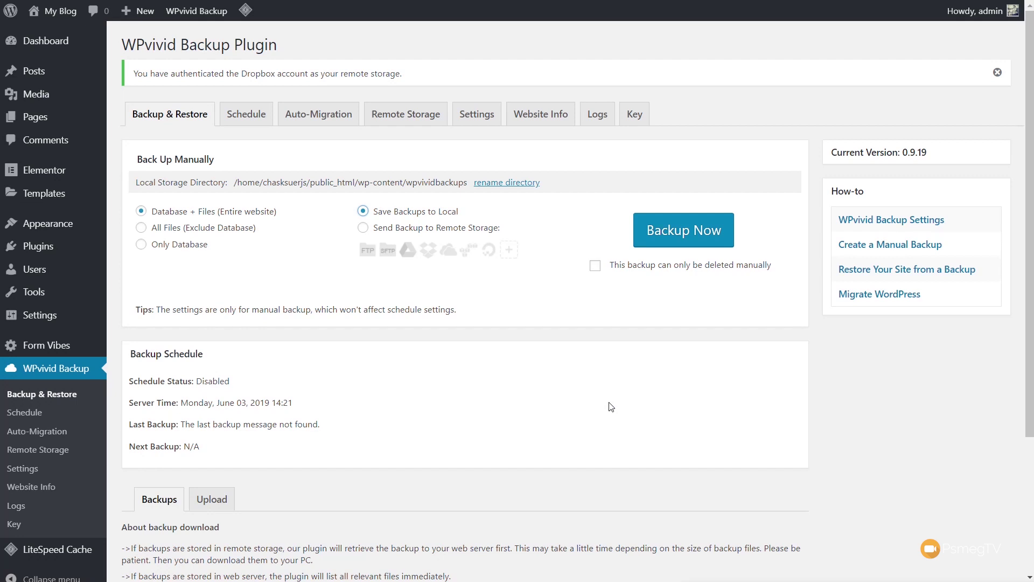
# Save Dropbox-Backup as the selected remote storage and return to the Backup & Restore page.
pyautogui.click(378, 120)
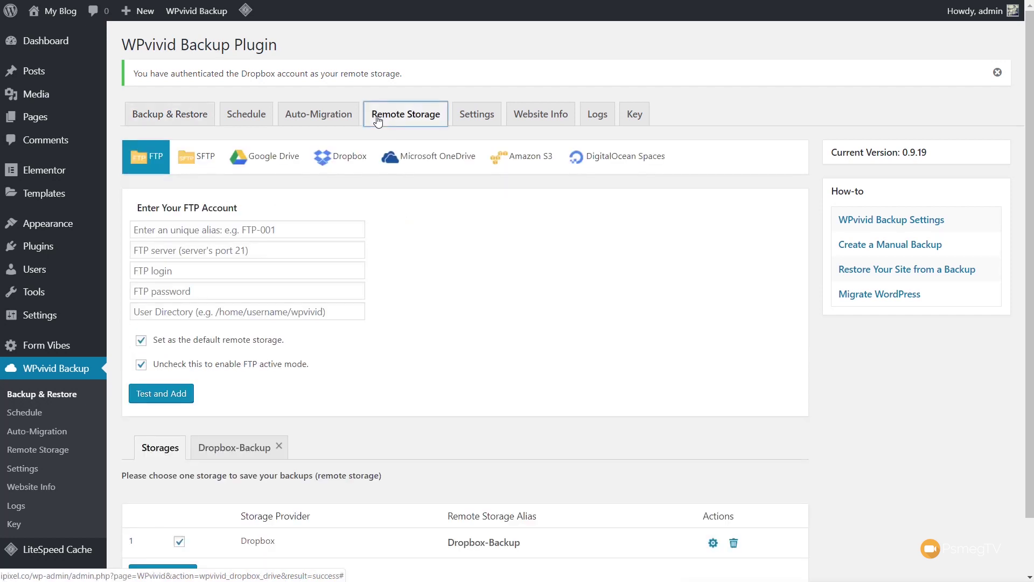
pyautogui.scroll(-1, 507, 371)
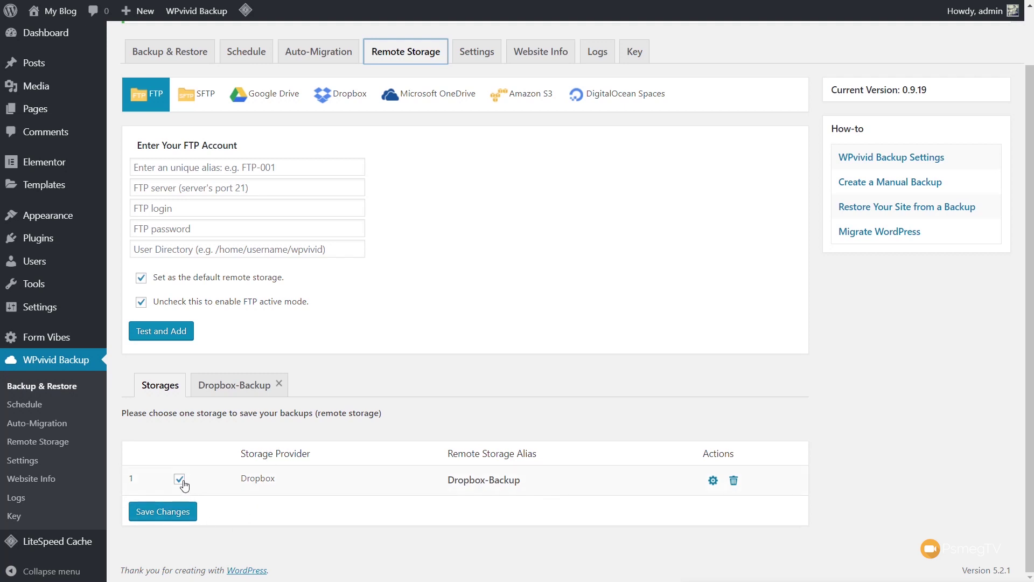
pyautogui.click(177, 512)
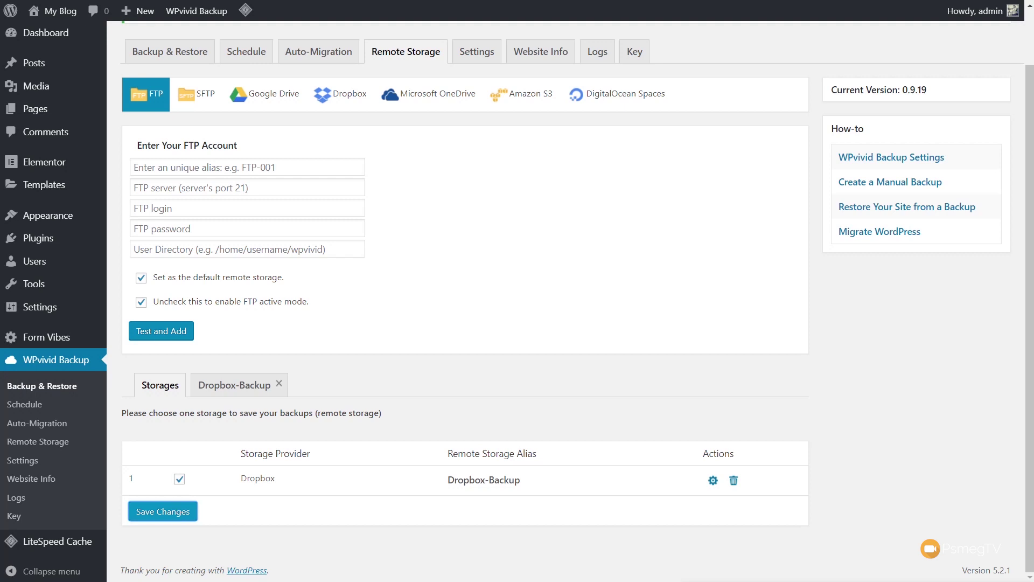
pyautogui.click(165, 52)
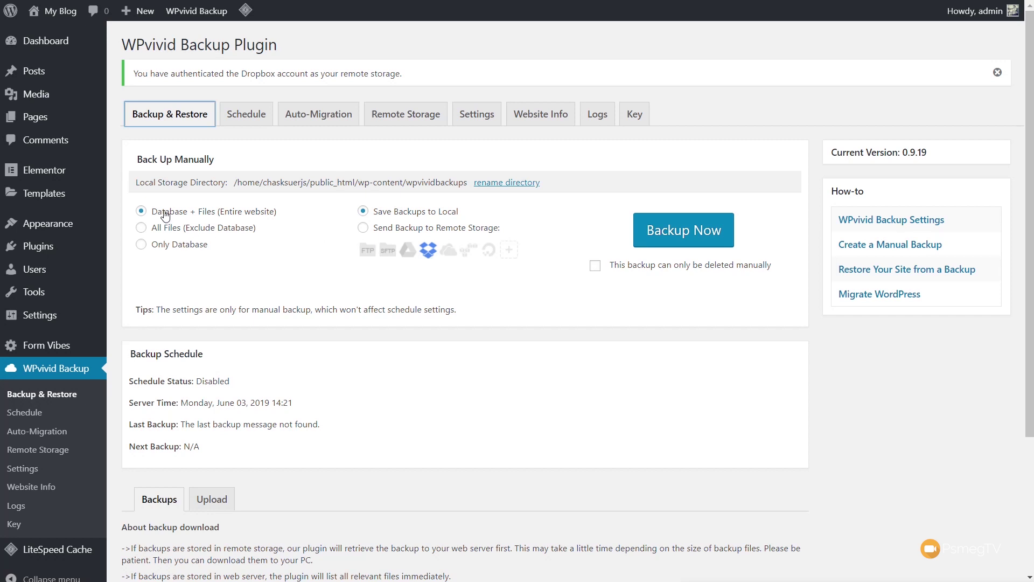
pyautogui.click(363, 229)
# Back up the entire website to remote storage, then open the completed backup's log.
pyautogui.click(363, 229)
pyautogui.click(690, 240)
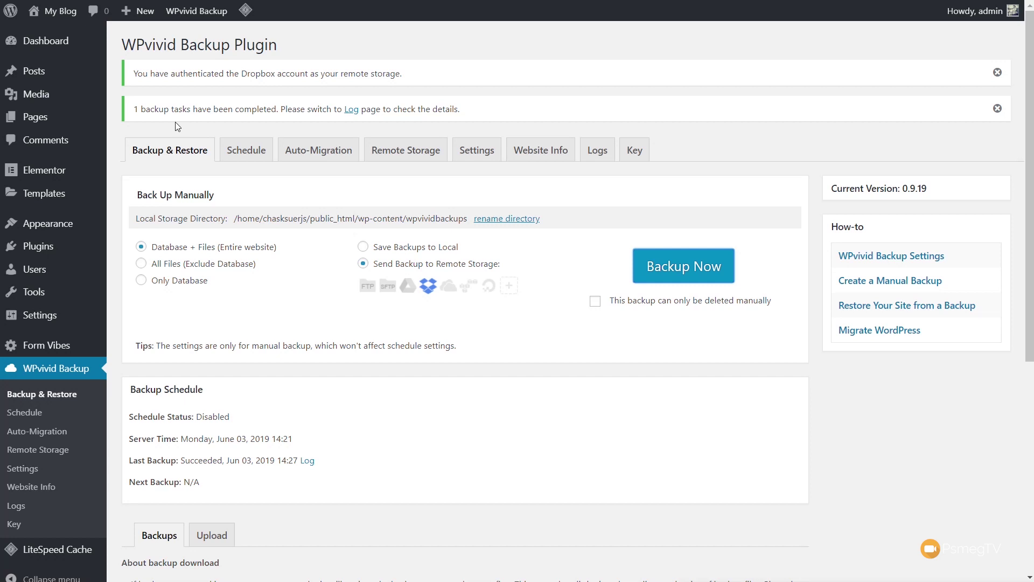
pyautogui.click(352, 110)
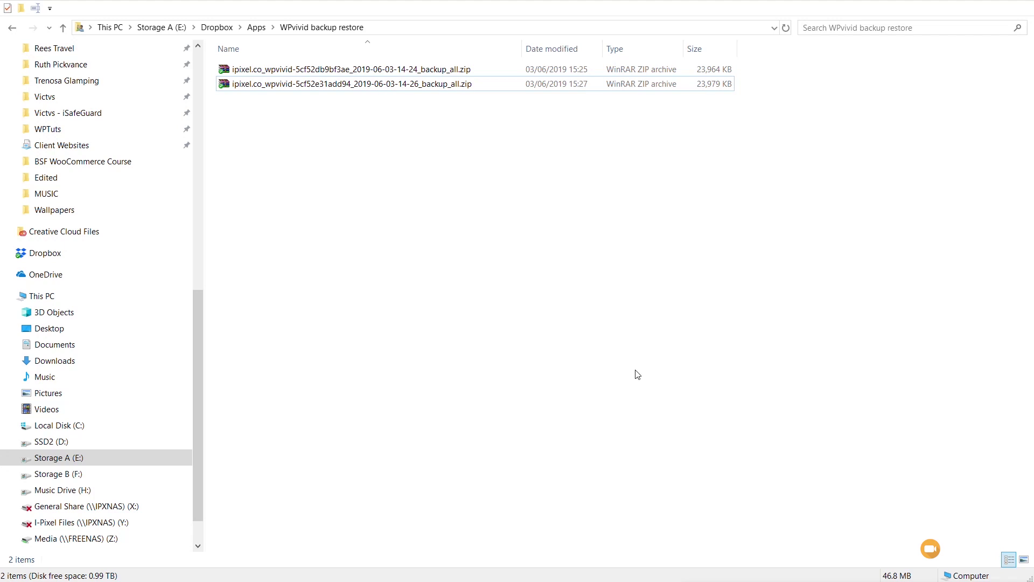
# Open the newest backup zip from Dropbox's WPvivid backup restore folder in WinRAR.
pyautogui.press('Return')
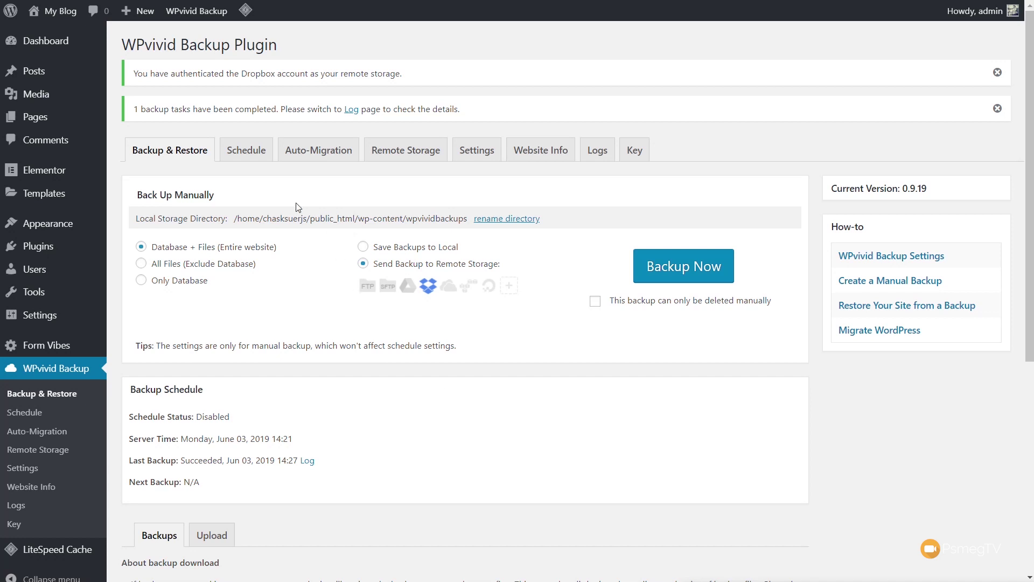
pyautogui.click(247, 153)
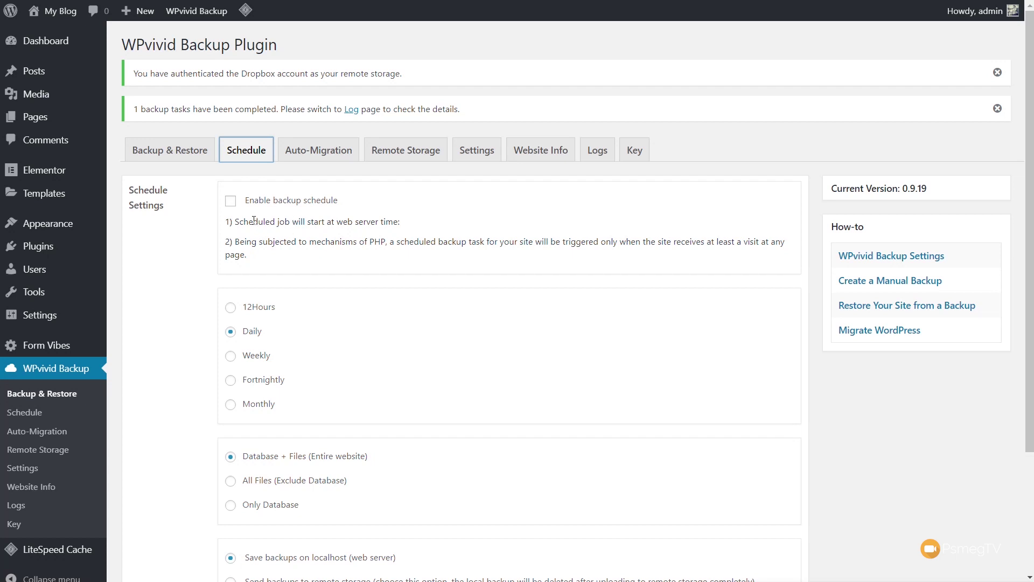
pyautogui.click(231, 200)
pyautogui.moveTo(260, 267); pyautogui.dragTo(358, 259)
pyautogui.click(263, 256)
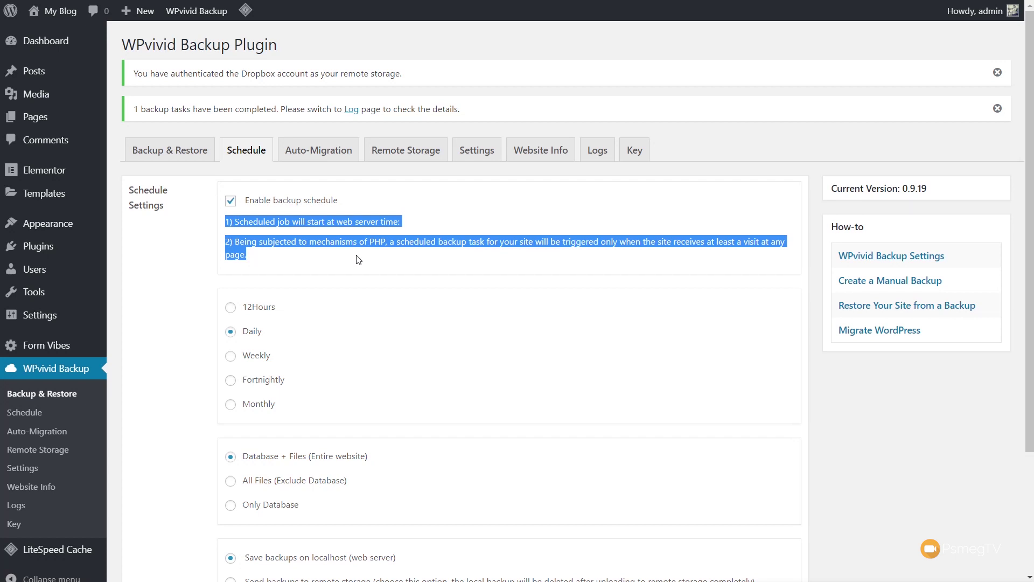
pyautogui.click(931, 425)
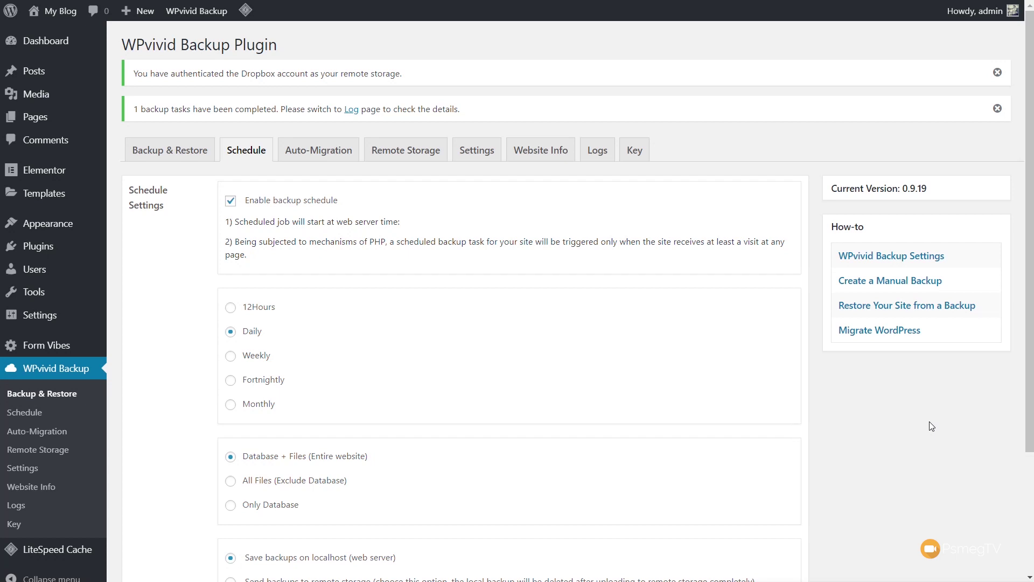
pyautogui.scroll(-3, 926, 423)
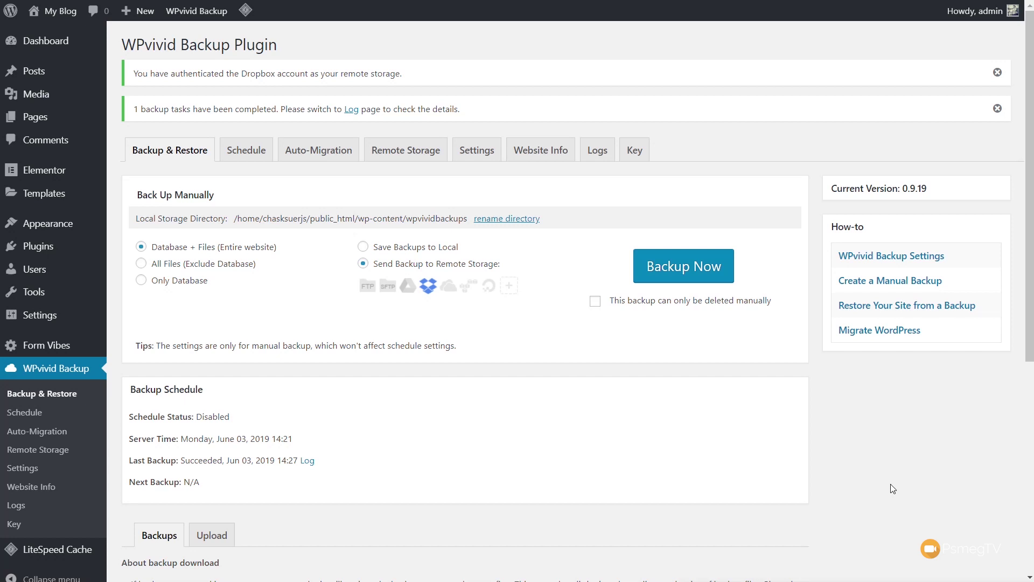
# Go from the Upload area to the Backups list showing the Jun 03, 2019 14:26 and 14:24 backups.
pyautogui.scroll(-6, 892, 481)
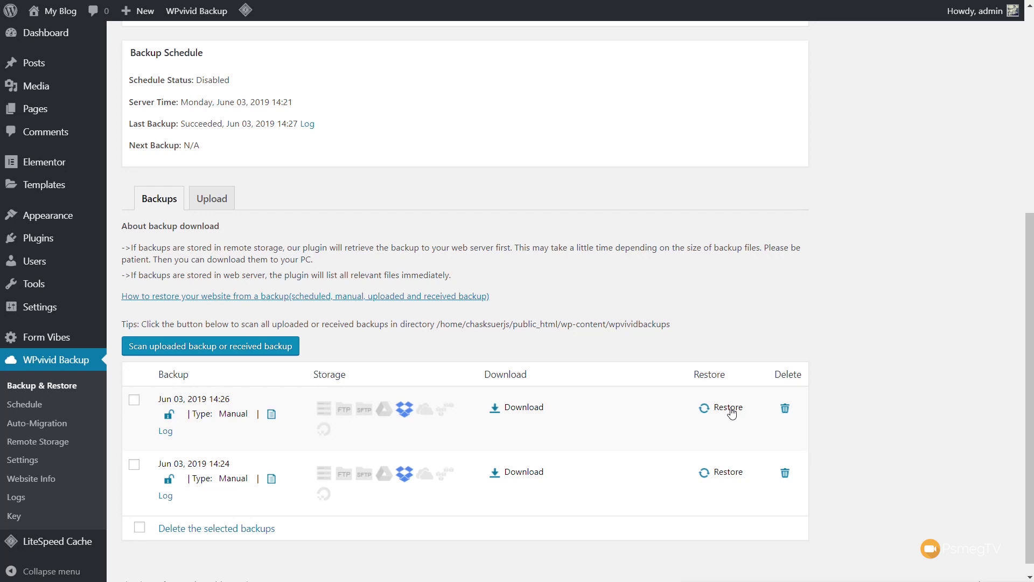
pyautogui.click(205, 205)
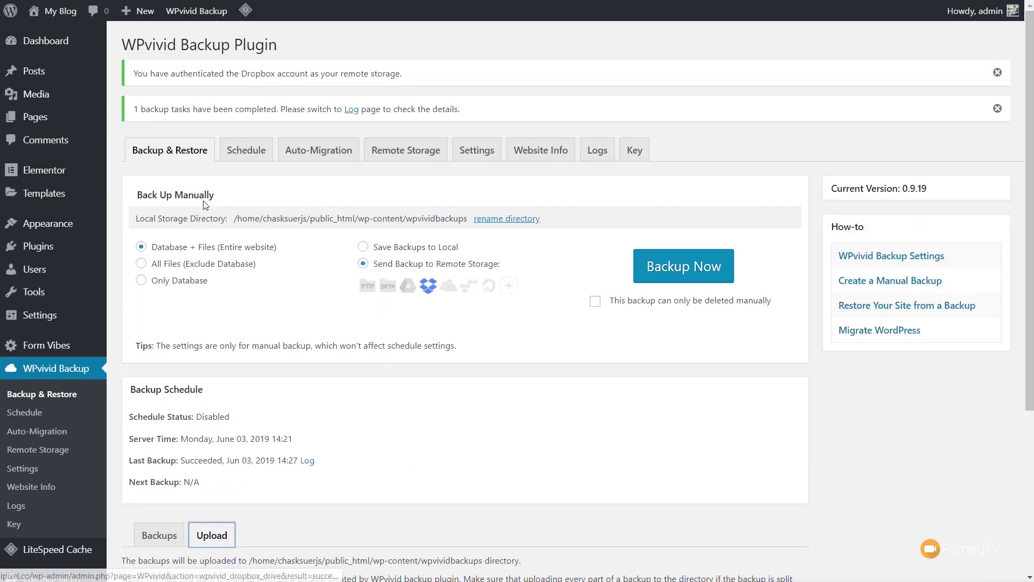
pyautogui.scroll(-4, 835, 474)
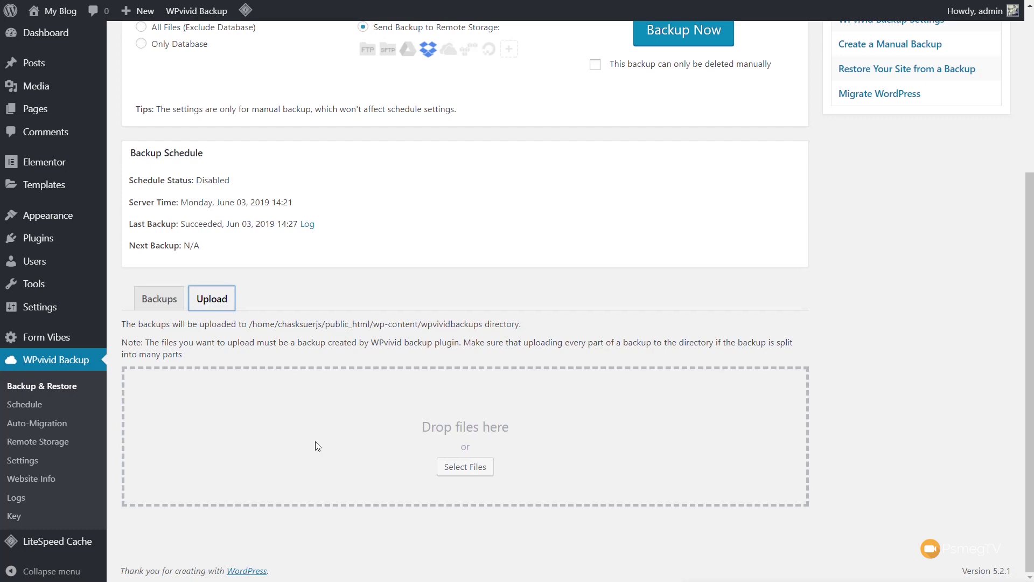
pyautogui.click(159, 299)
pyautogui.scroll(-7, 498, 403)
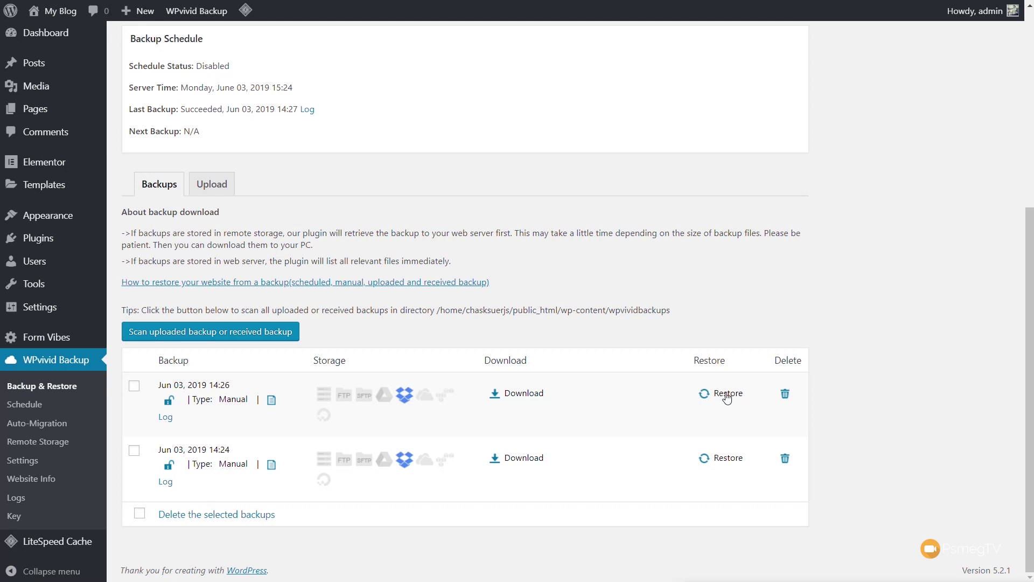
# Restore the Jun 03, 2019 14:26 backup, confirm it, and acknowledge the successful completion.
pyautogui.click(727, 394)
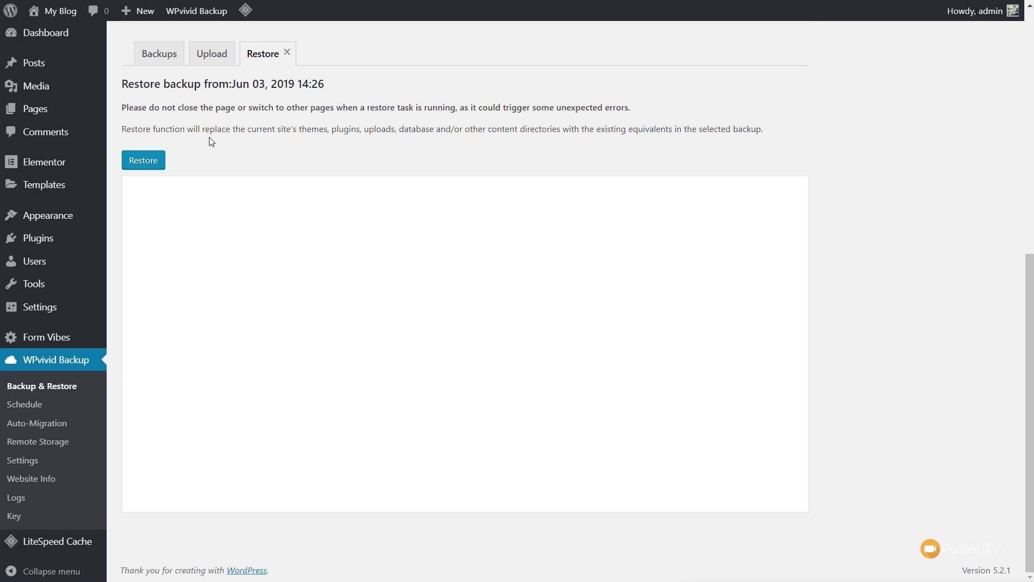
pyautogui.click(153, 160)
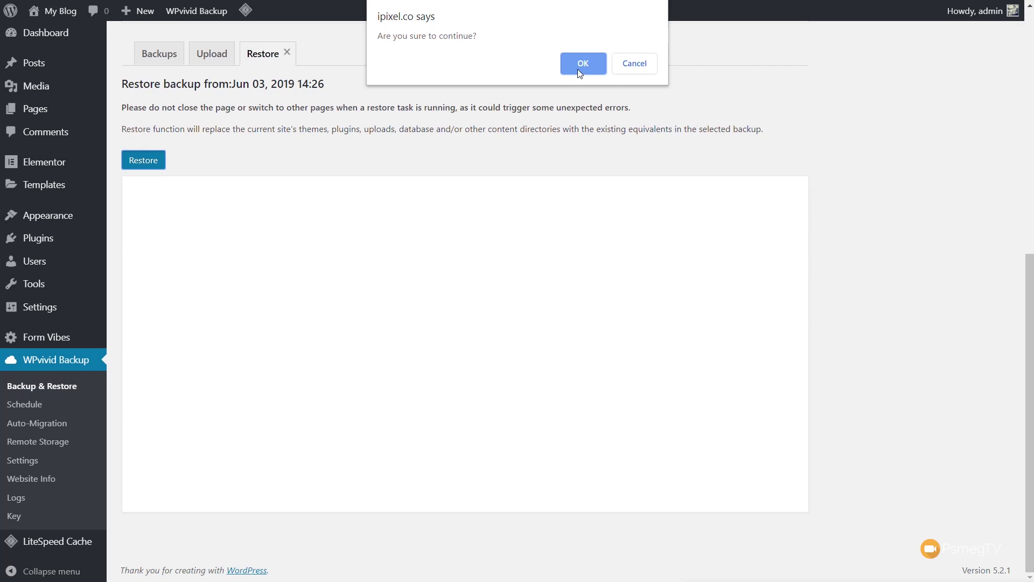
pyautogui.click(583, 64)
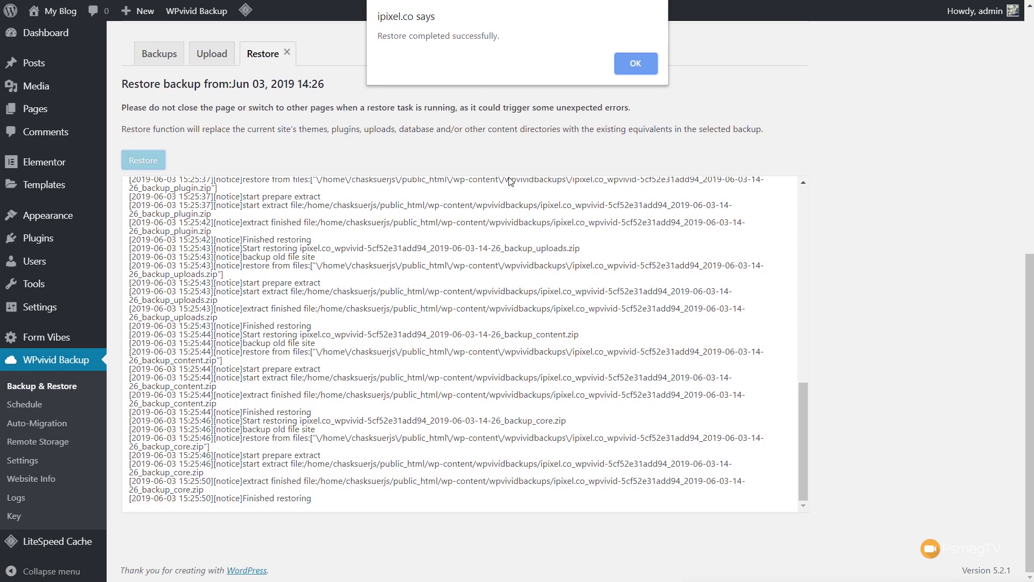
pyautogui.click(636, 63)
pyautogui.scroll(-6, 644, 65)
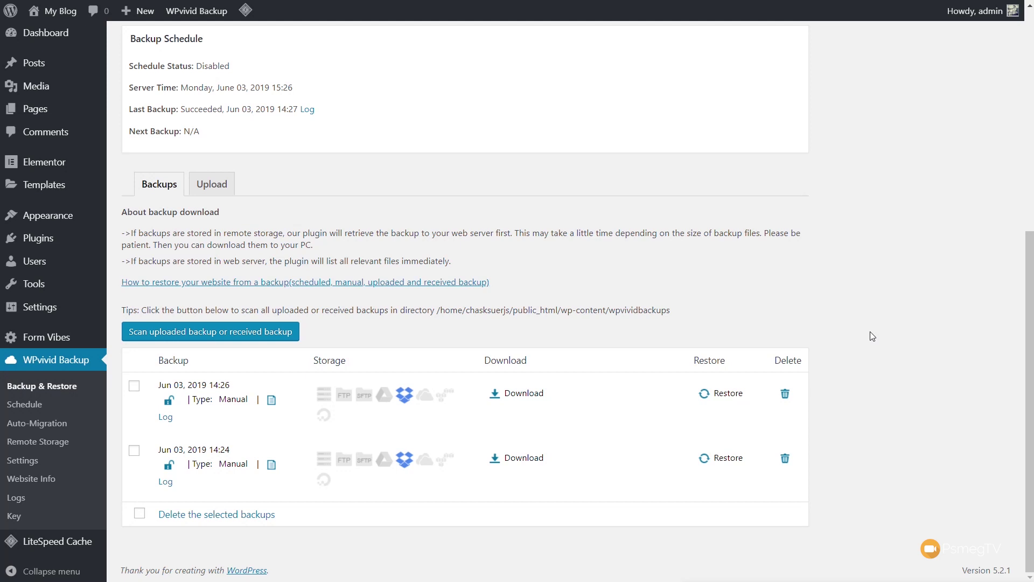
pyautogui.scroll(5, 924, 520)
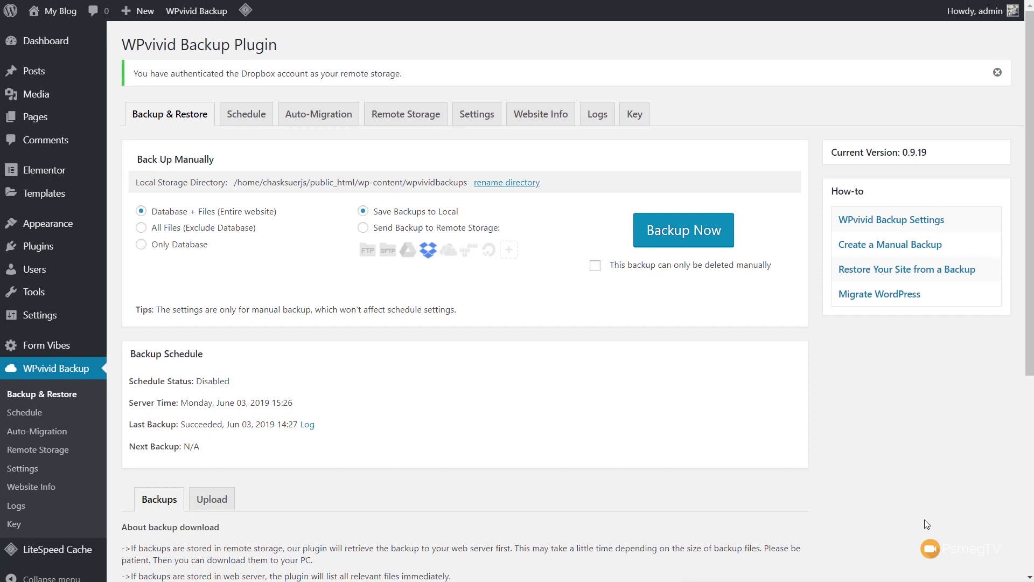
# Review the Auto-Migration page's site key box and Database + Files (Entire website) option.
pyautogui.click(318, 114)
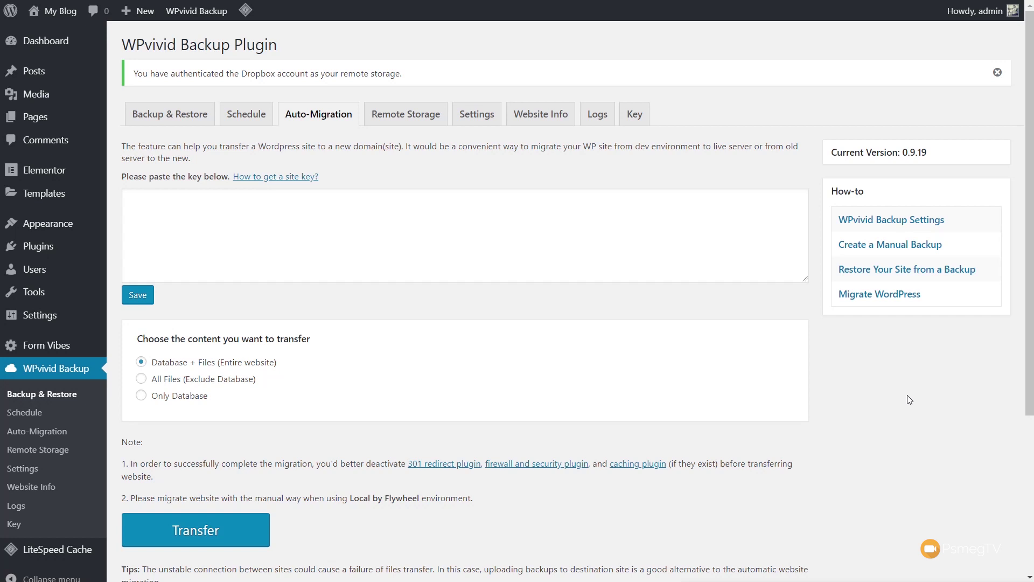
pyautogui.scroll(-1, 862, 431)
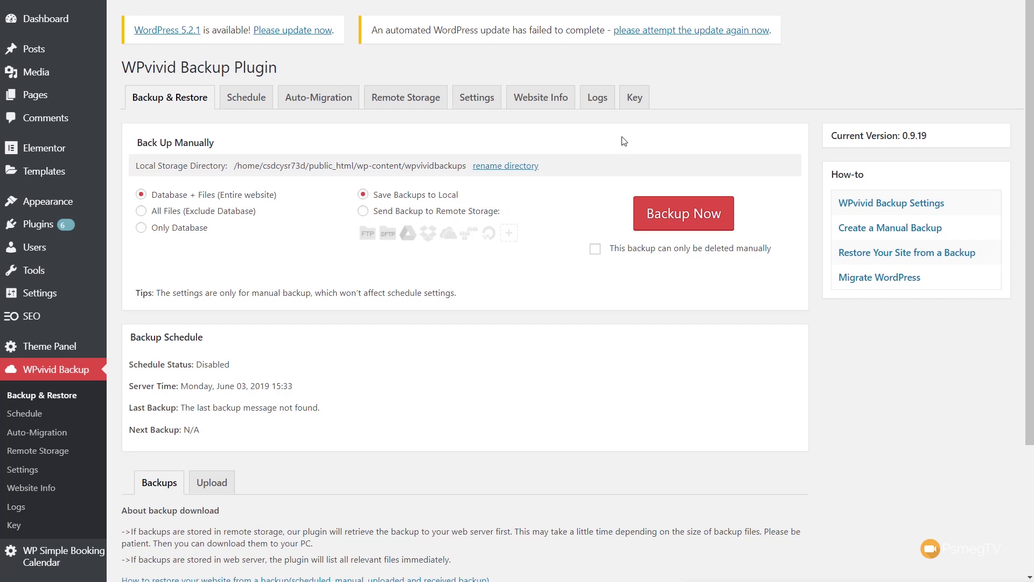
# On the Key tab, generate a migration key with 8-hour expiry and copy the key text.
pyautogui.click(630, 108)
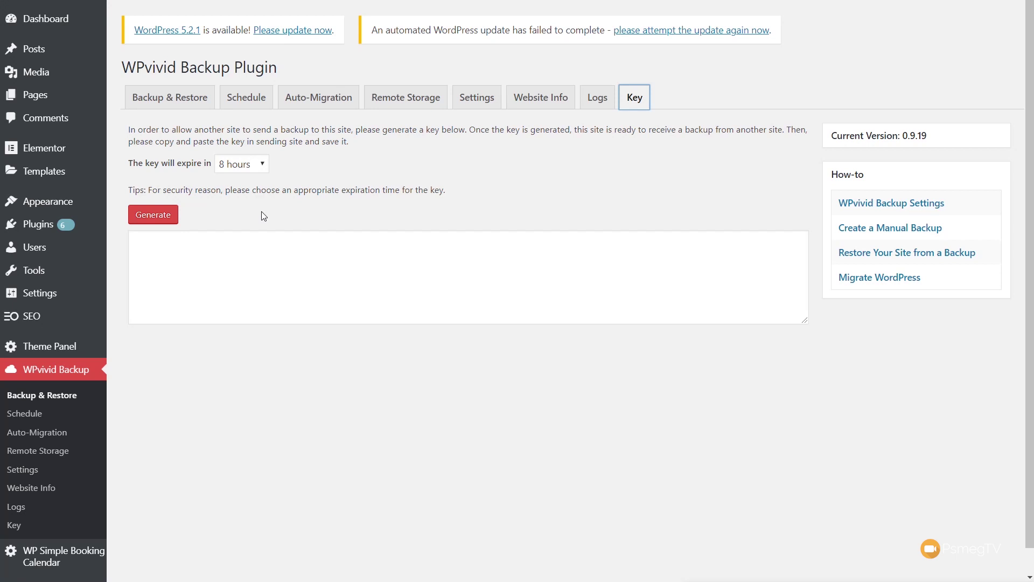
pyautogui.click(167, 215)
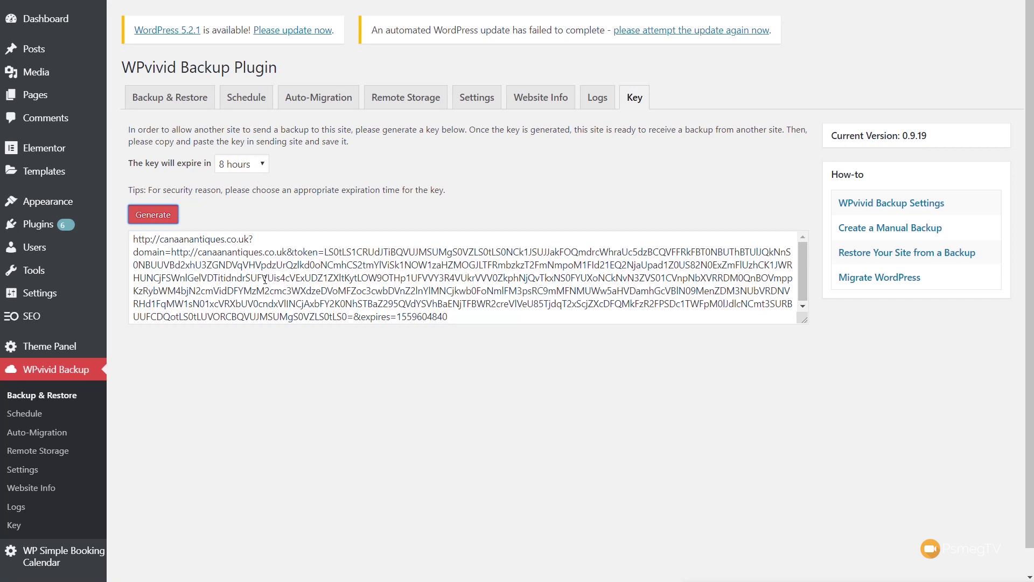
pyautogui.tripleClick(265, 279)
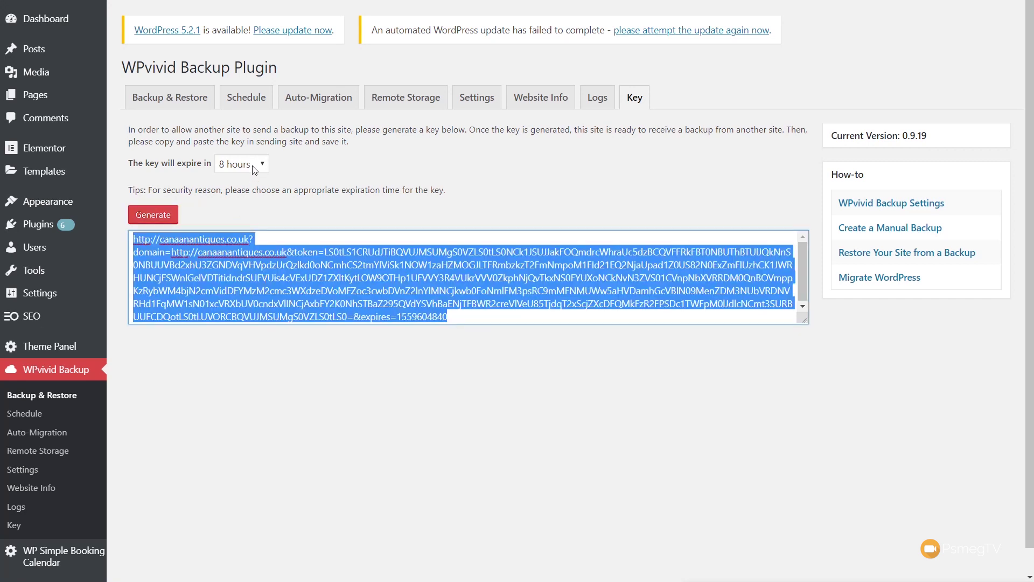
pyautogui.click(254, 165)
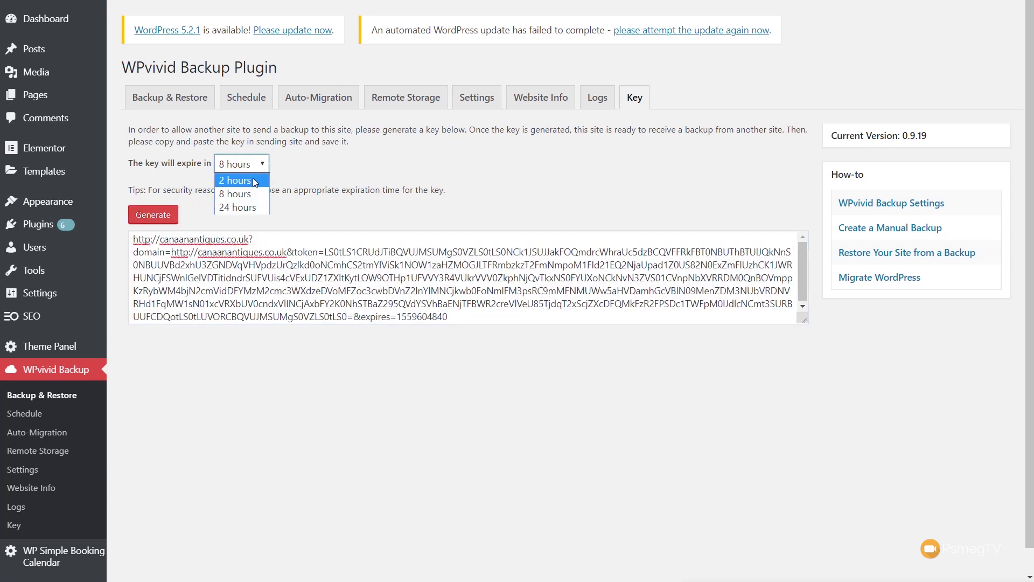
pyautogui.click(305, 195)
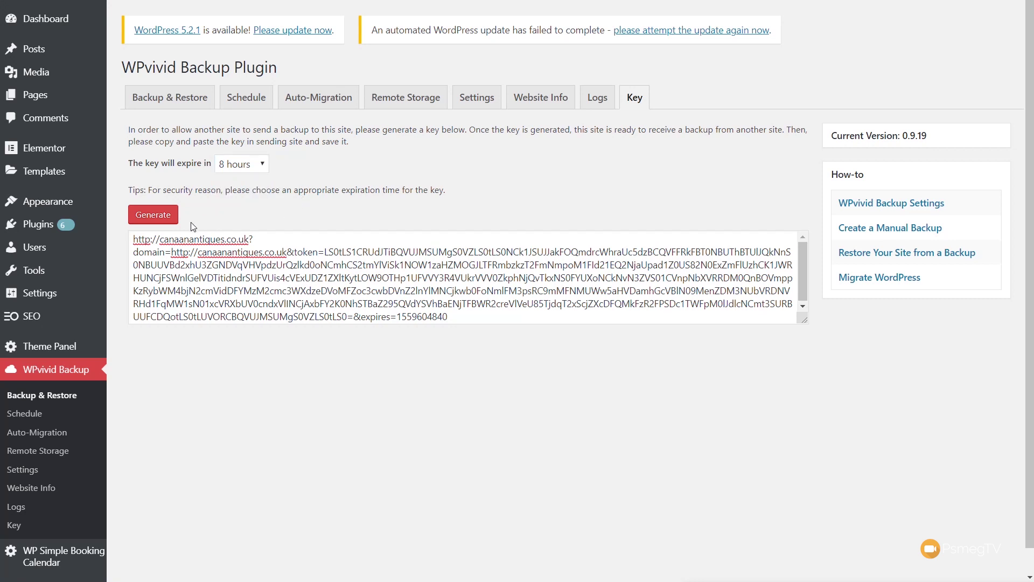
pyautogui.tripleClick(259, 293)
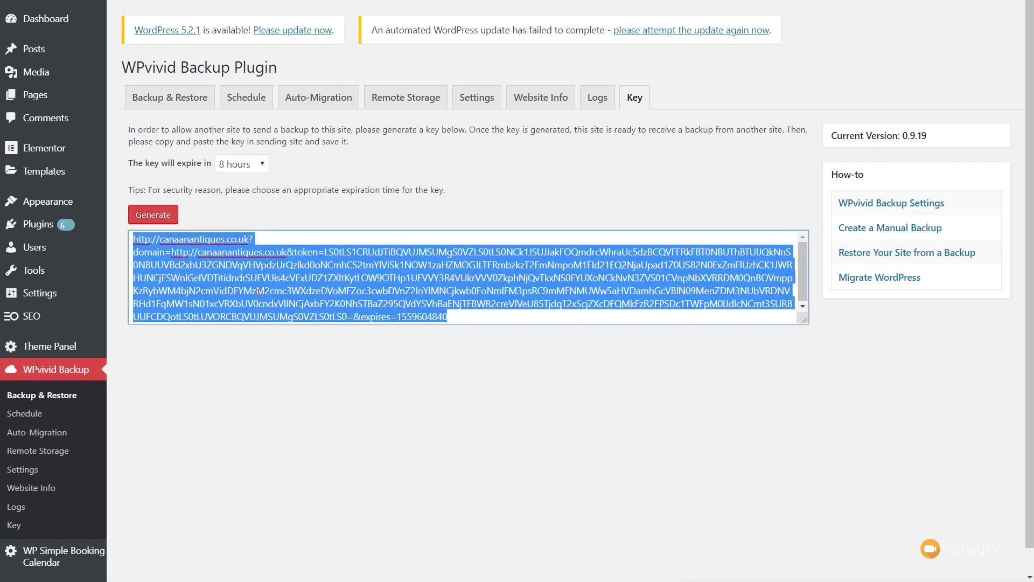
pyautogui.rightClick(259, 293)
pyautogui.click(263, 343)
pyautogui.click(505, 368)
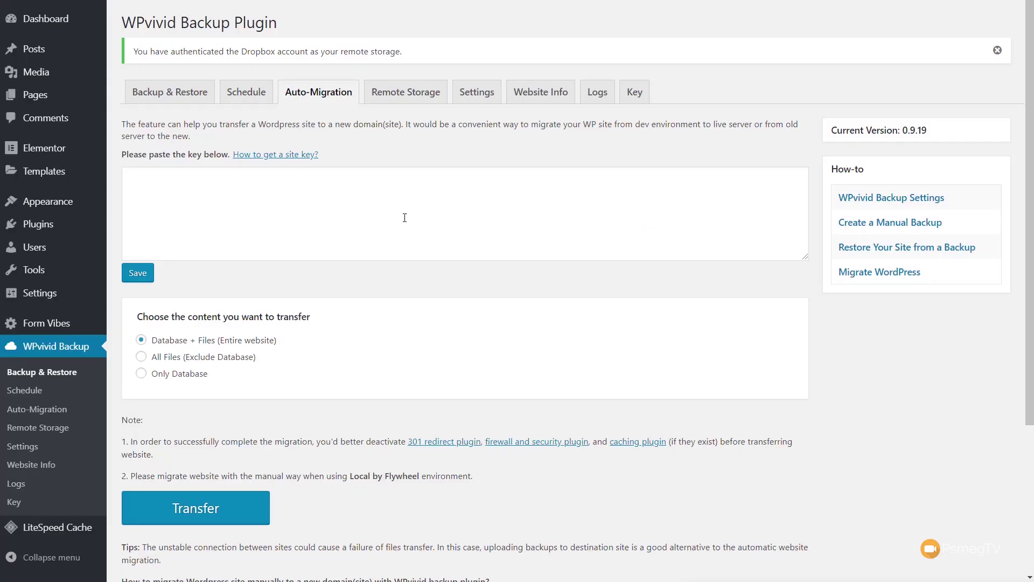
# Paste the destination's migration key into the source site's key box and save it.
pyautogui.click(164, 189)
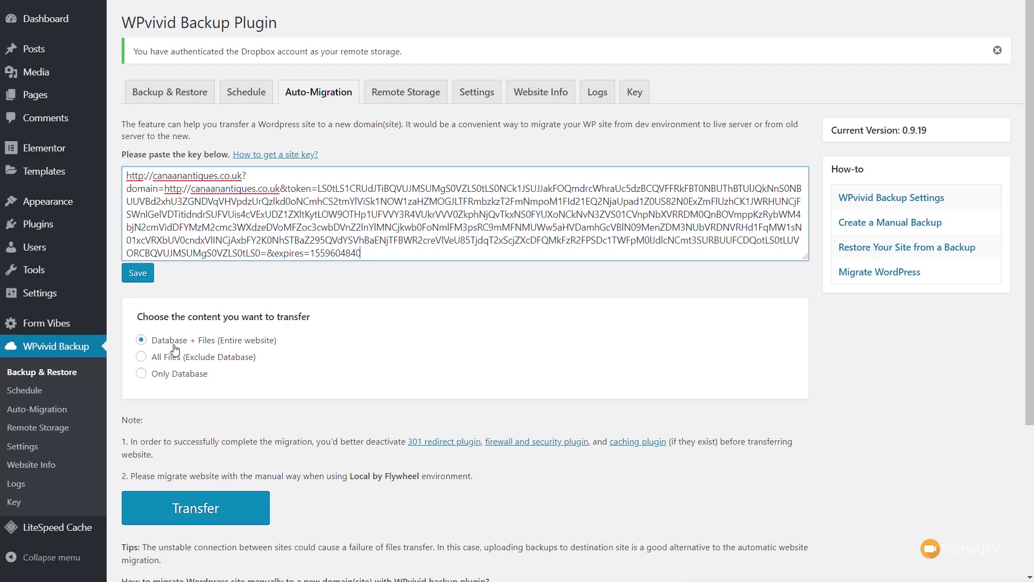
pyautogui.click(142, 279)
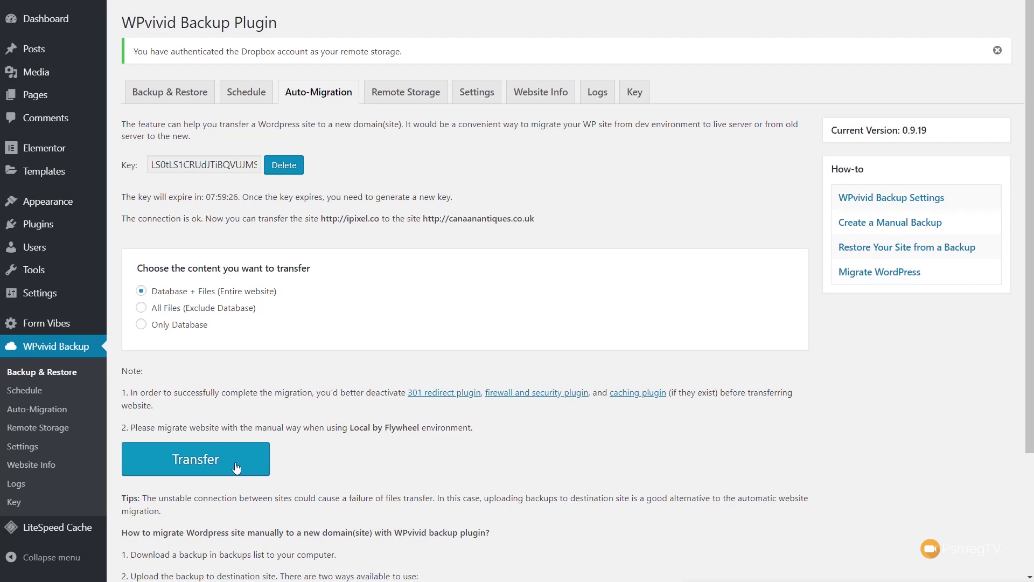
# Transfer the whole source site (Database + Files) to canaanantiques.co.uk.
pyautogui.click(171, 462)
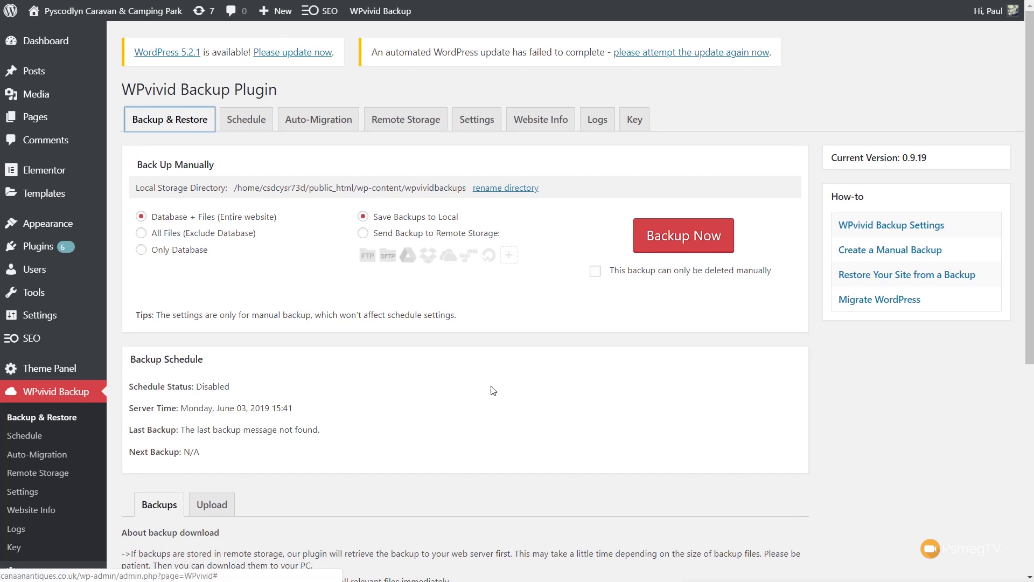
# Open restore options for the Jun 03, 2019 15:38 received backup.
pyautogui.scroll(-6, 469, 385)
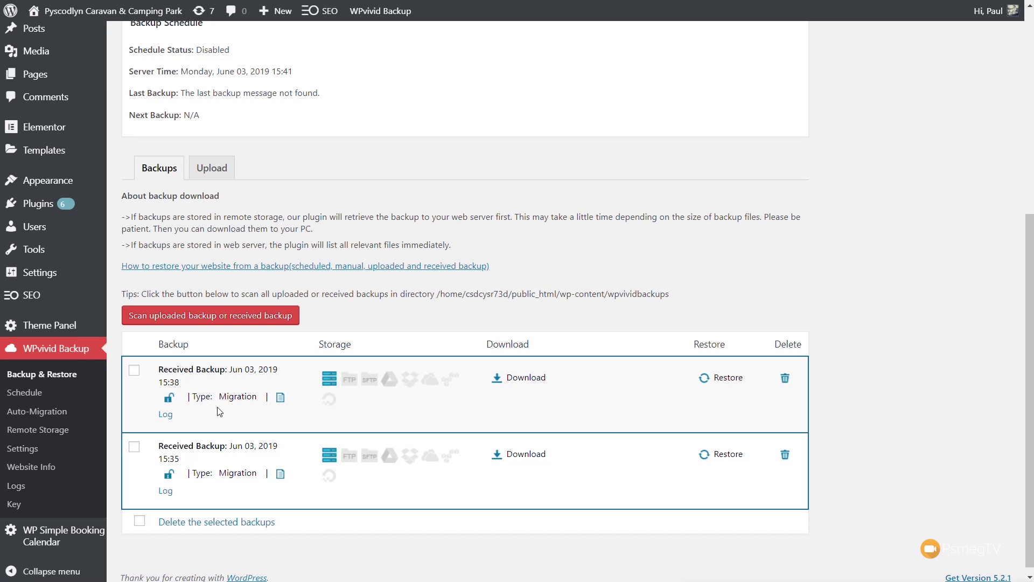
pyautogui.click(723, 379)
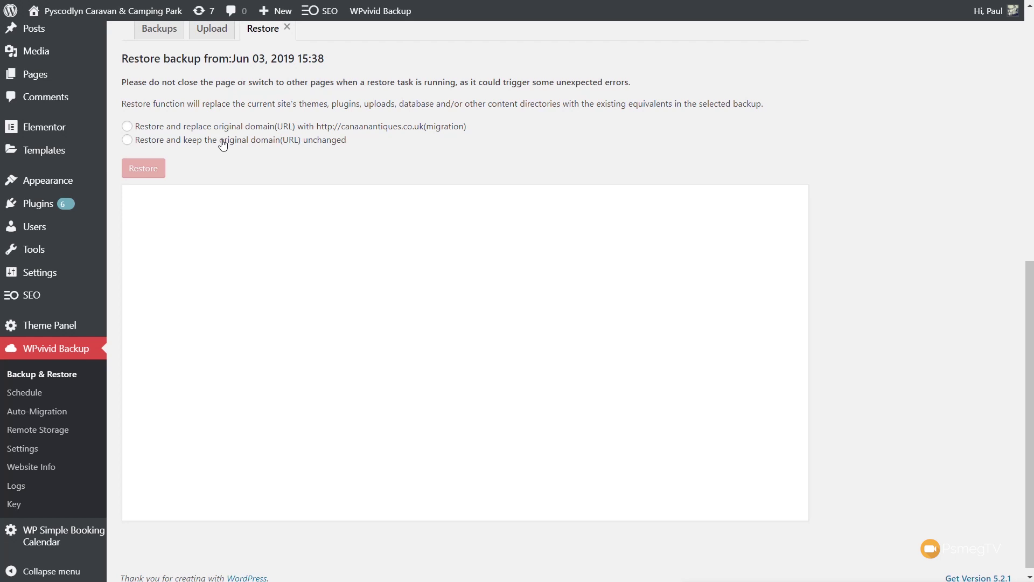
# Restore the 15:38 backup with 'Restore and replace original domain', confirming and acknowledging completion.
pyautogui.click(192, 129)
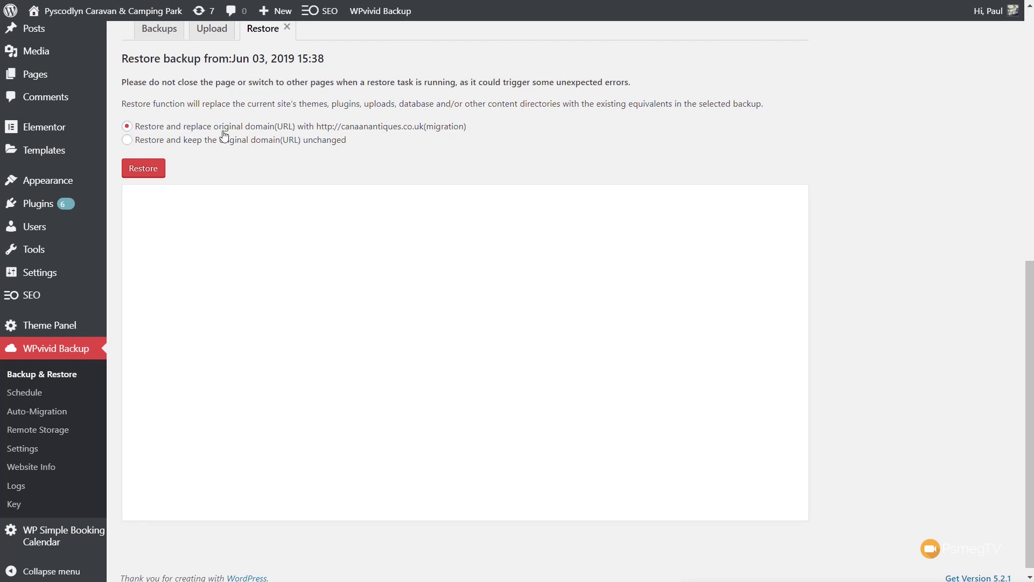
pyautogui.click(150, 169)
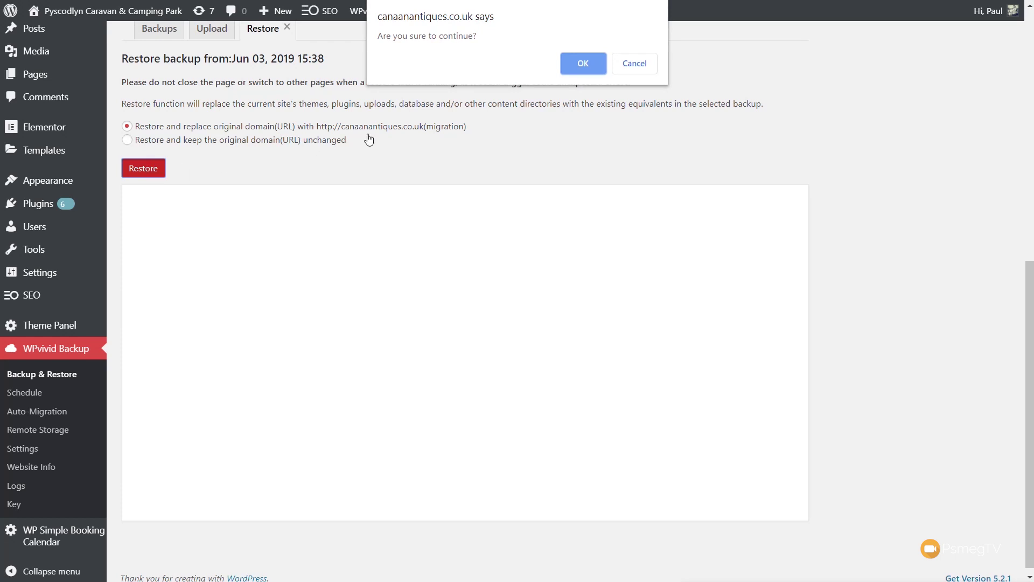
pyautogui.click(576, 71)
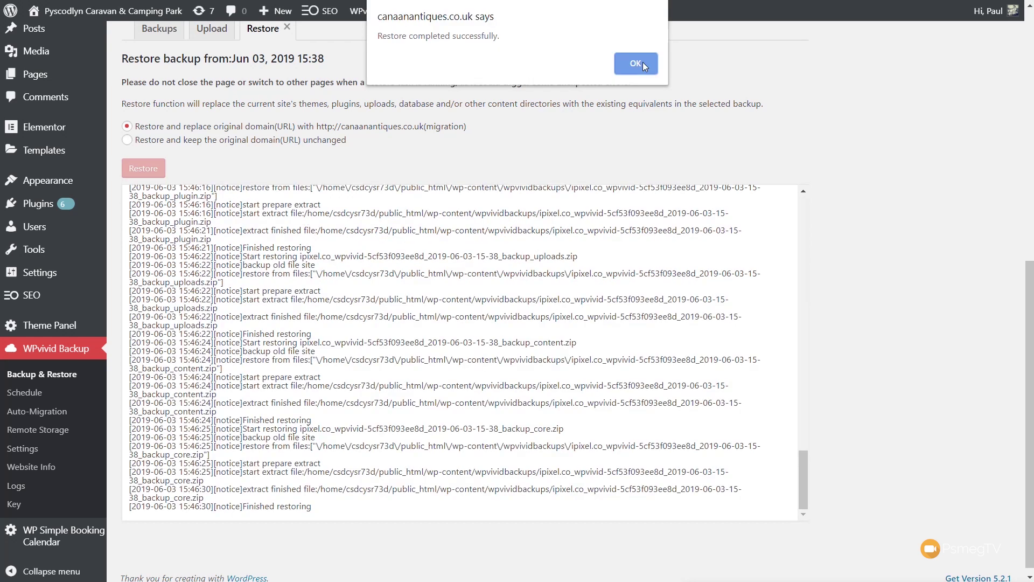
pyautogui.click(643, 64)
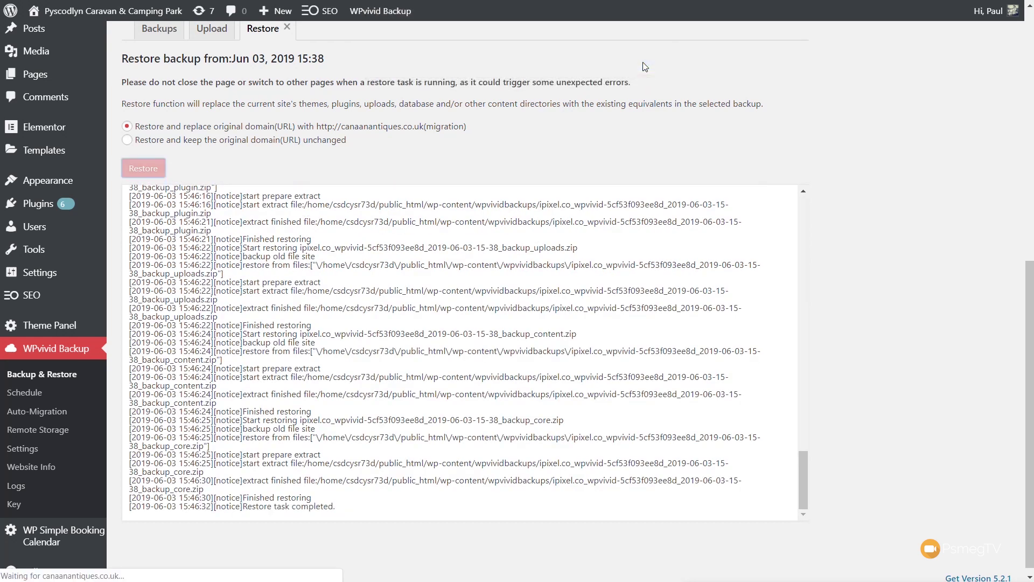
# Log back in to the restored site with the account's username and password.
pyautogui.hotkey('ctrl', 'a')
pyautogui.write('admin')
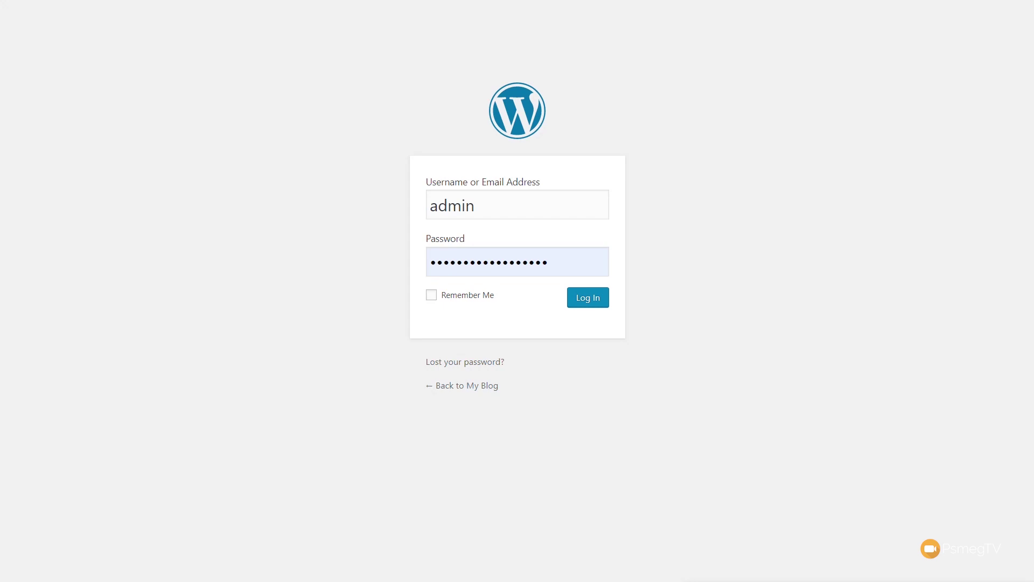
pyautogui.press('Return')
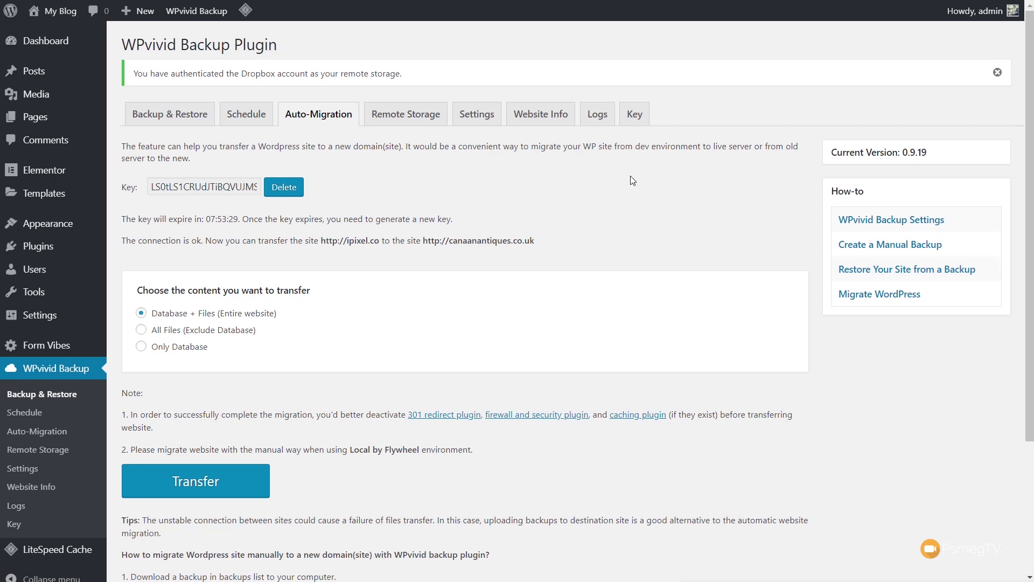
# On the Settings tab, review the file-size exclusion, 900-second PHP timeout and 256 MB memory limit.
pyautogui.click(484, 117)
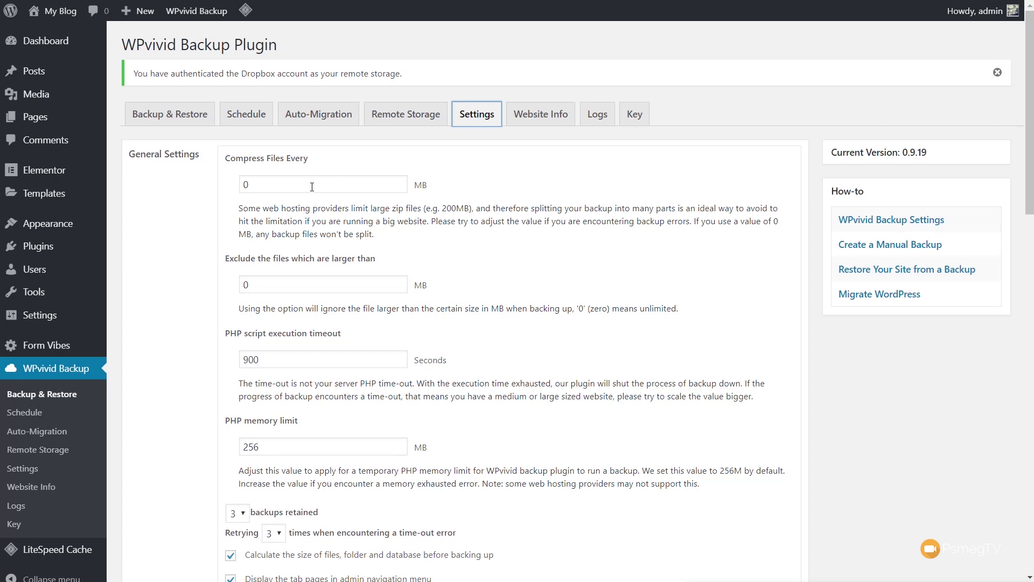
pyautogui.click(348, 284)
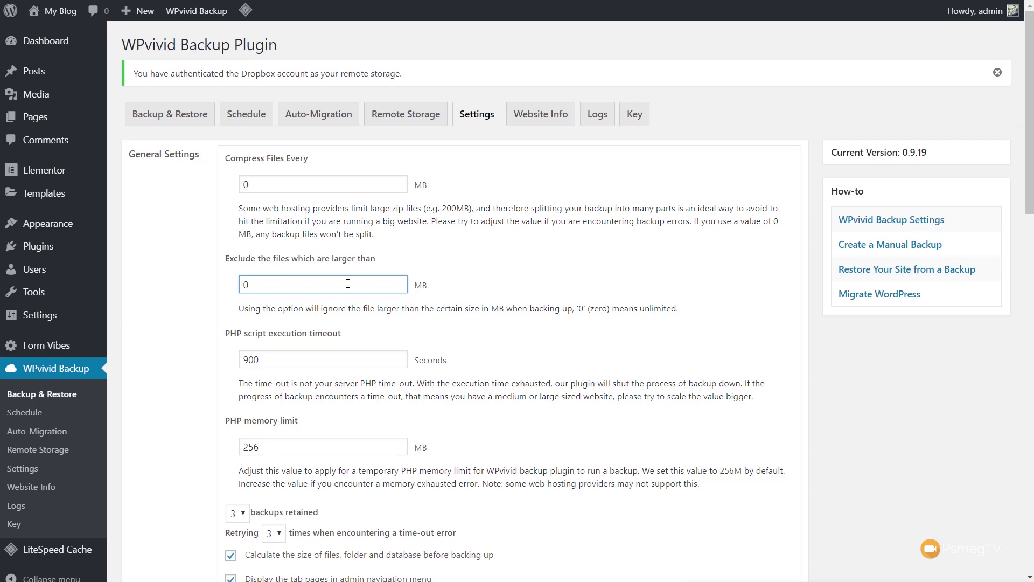
pyautogui.scroll(-1, 338, 363)
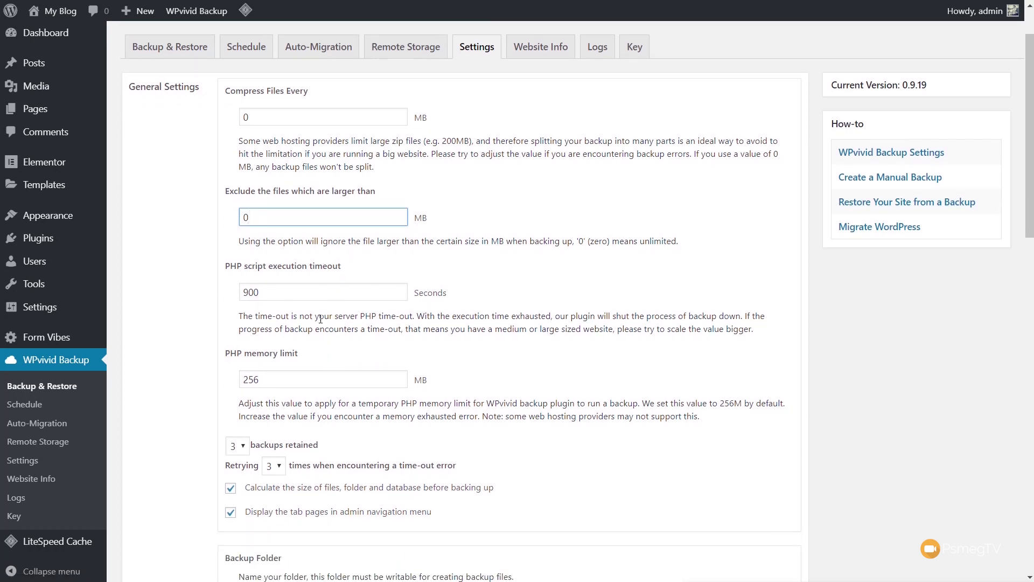
pyautogui.click(311, 291)
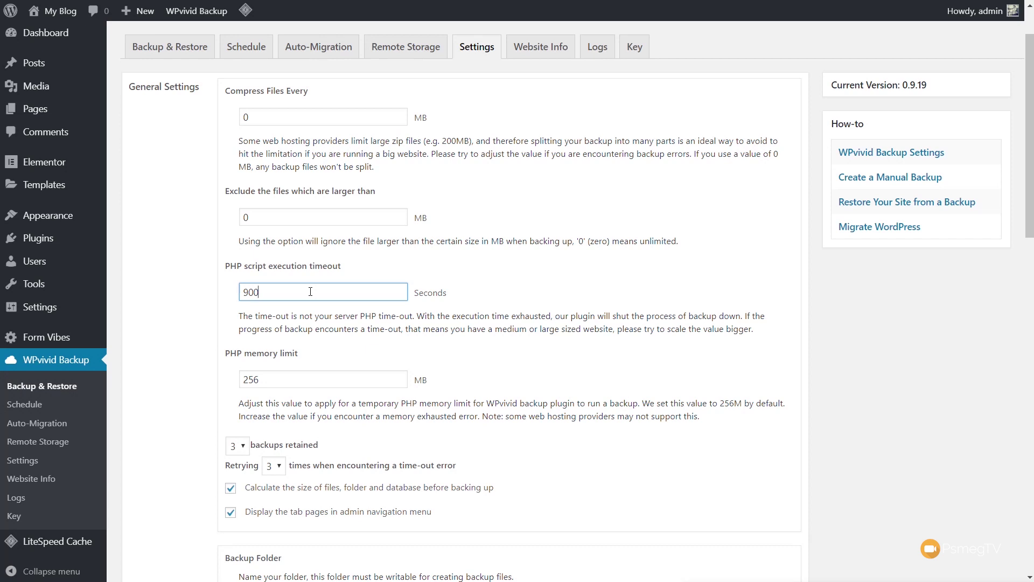
pyautogui.click(311, 377)
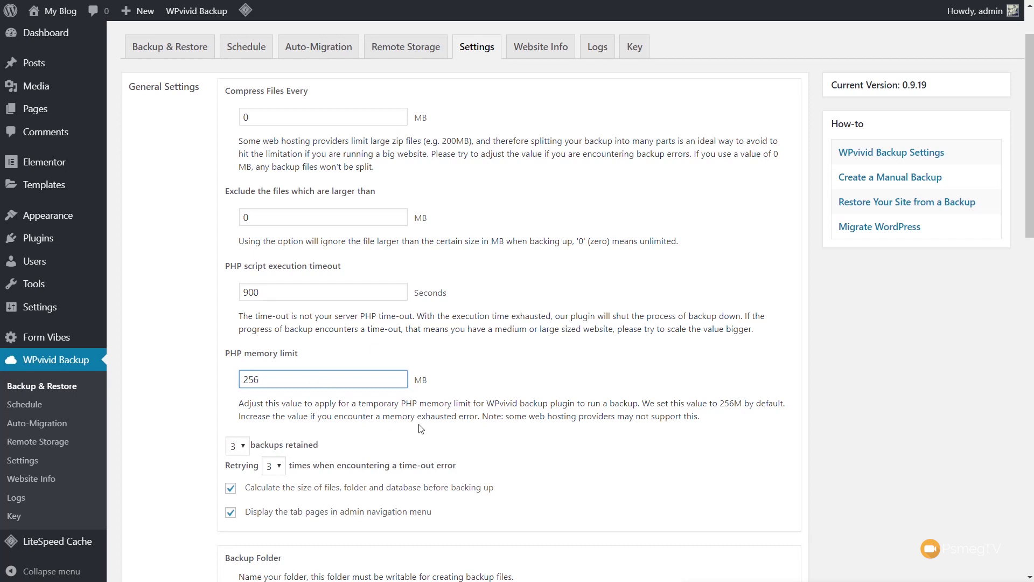
pyautogui.scroll(-1, 420, 429)
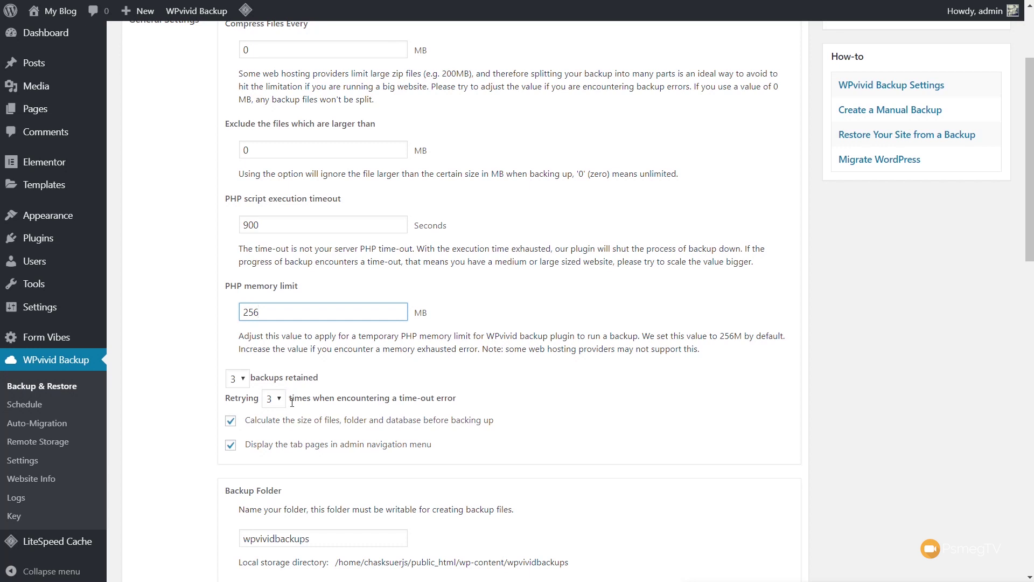
pyautogui.scroll(-1, 291, 382)
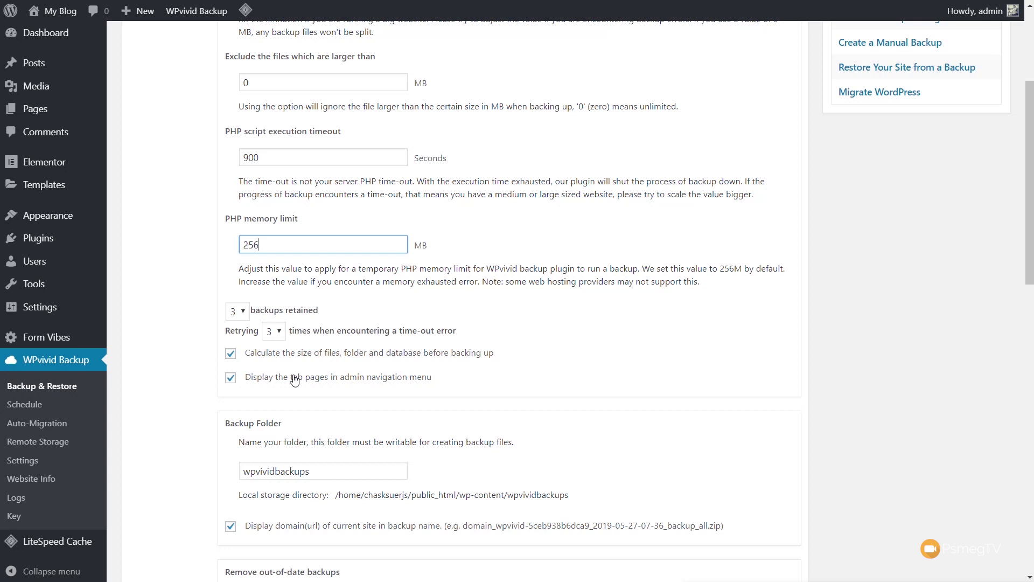
pyautogui.scroll(-3, 295, 380)
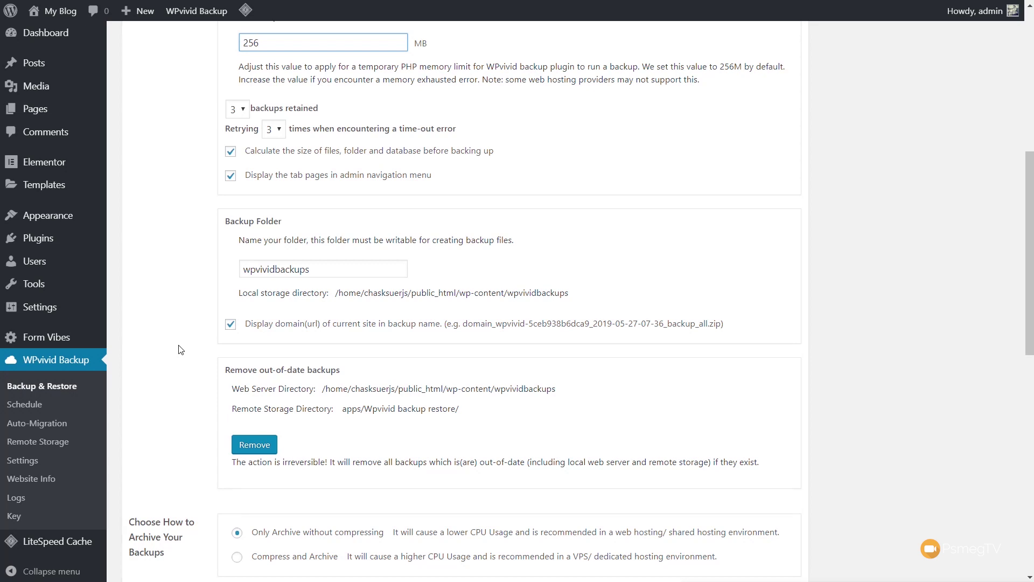
pyautogui.click(190, 320)
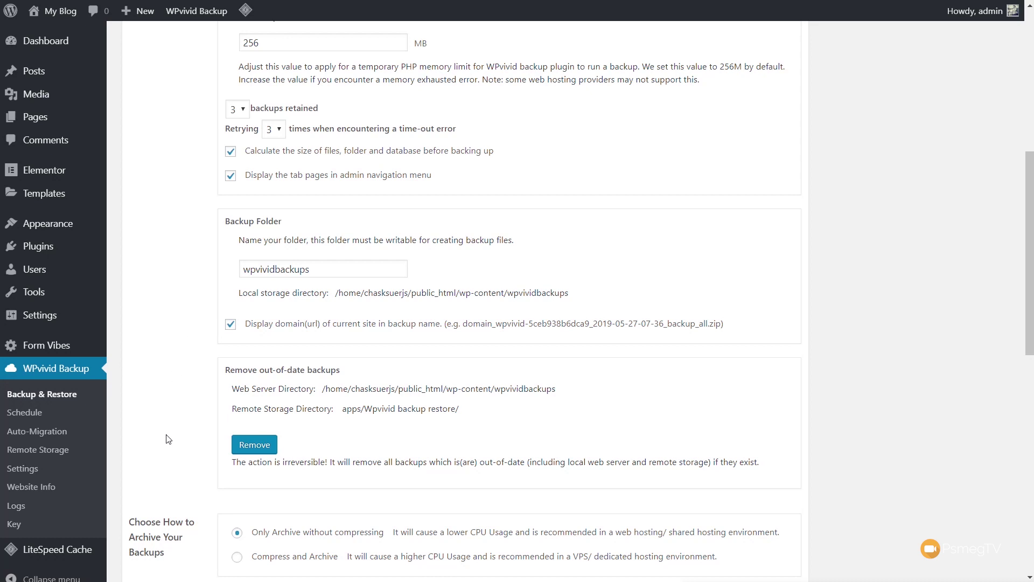
pyautogui.scroll(-4, 169, 439)
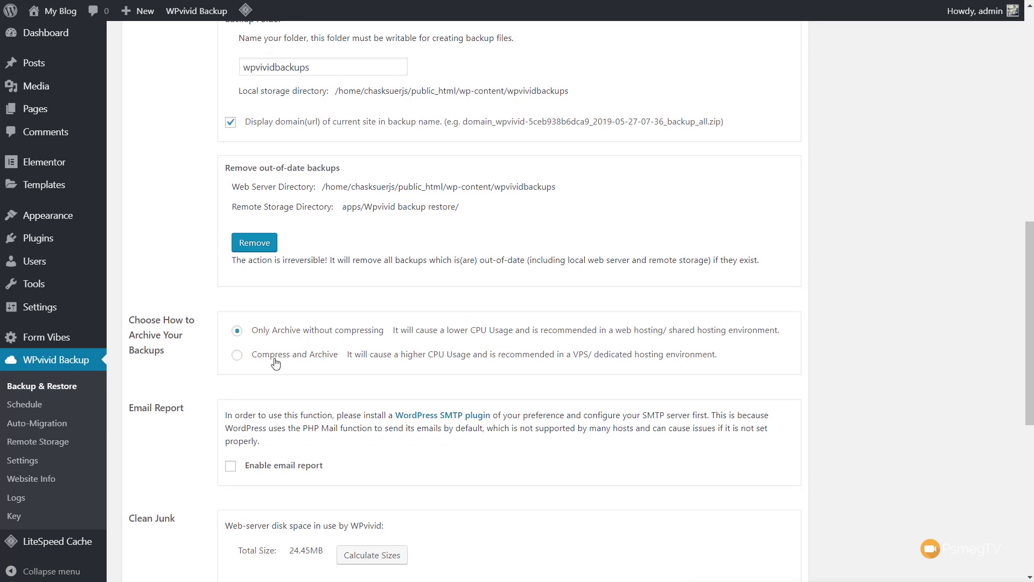
pyautogui.scroll(-1, 178, 450)
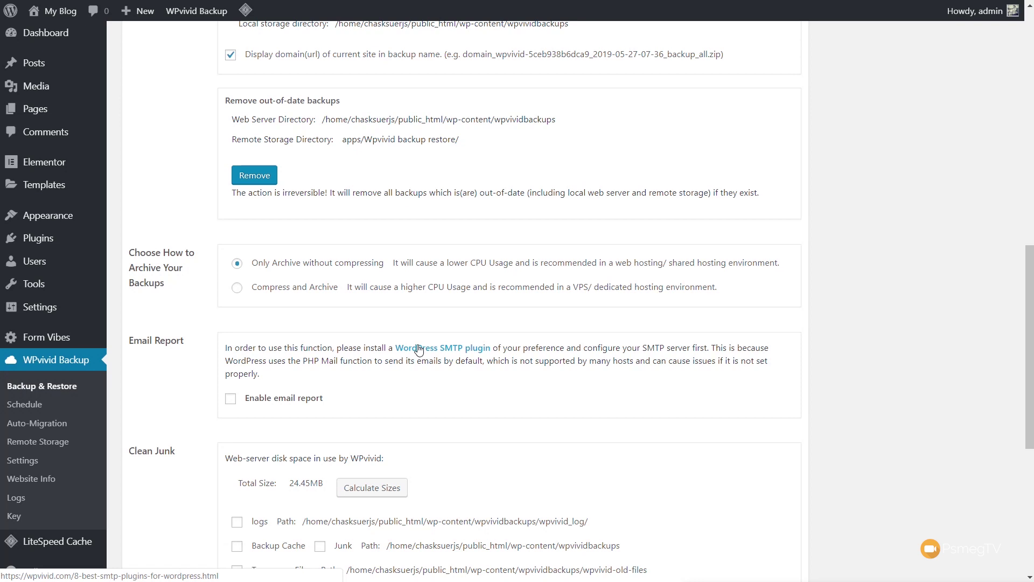
pyautogui.scroll(-5, 729, 362)
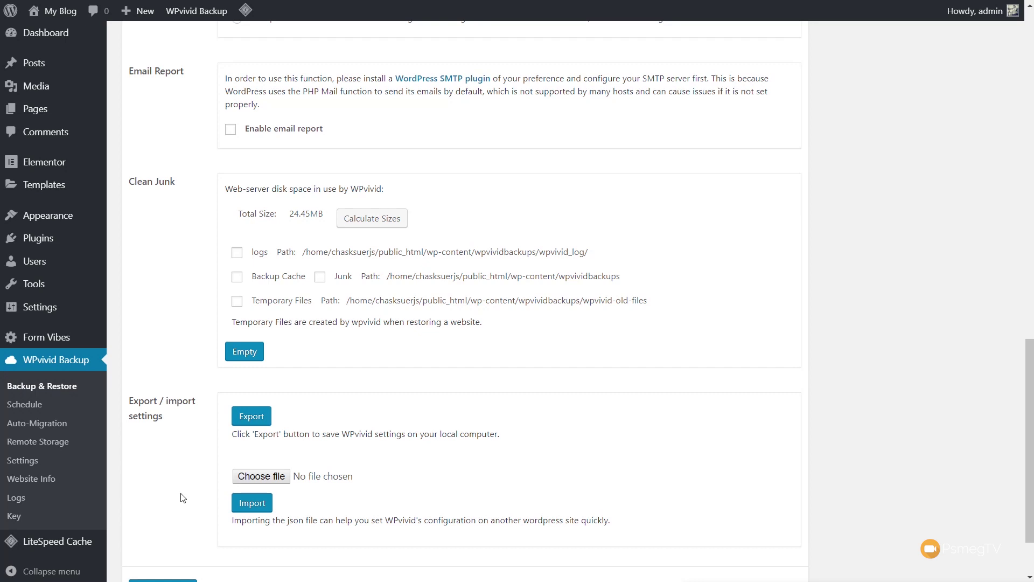
pyautogui.scroll(-2, 182, 497)
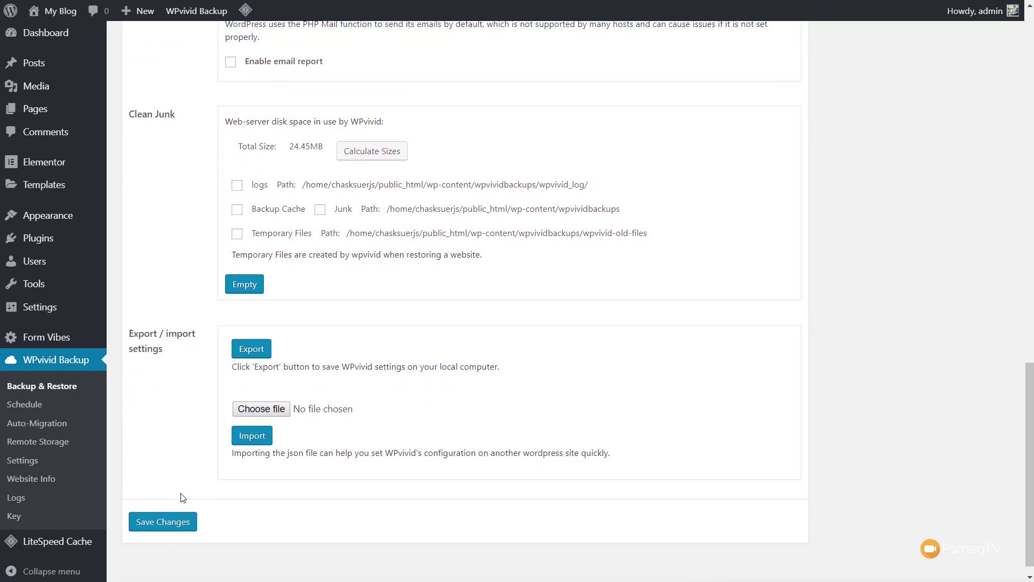